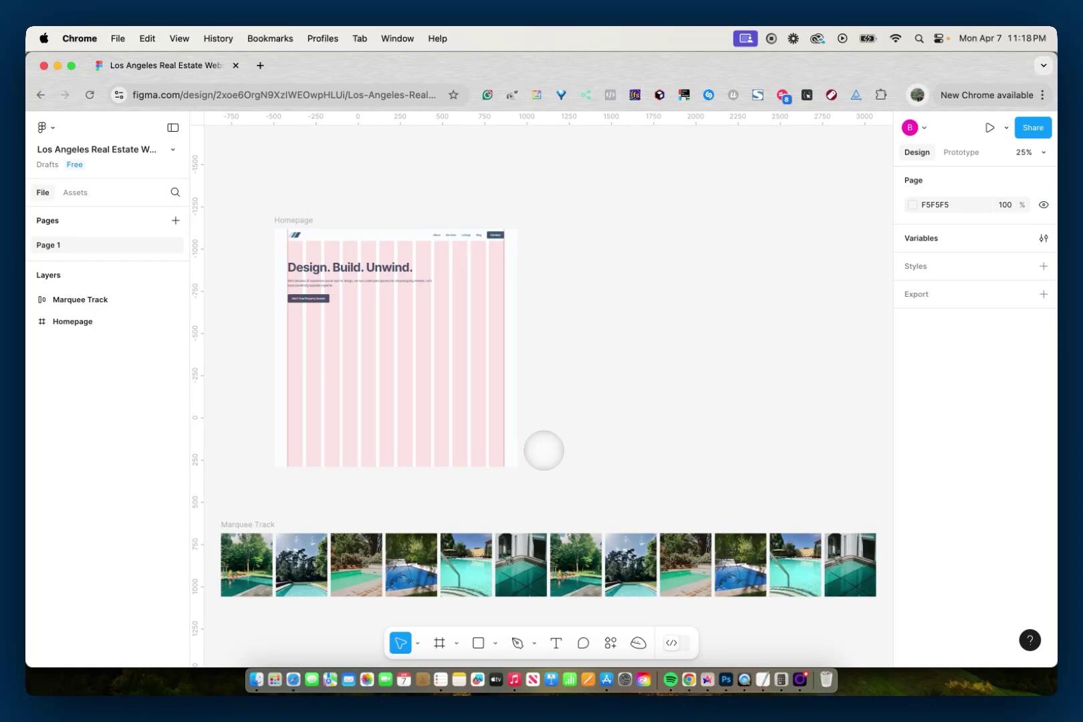
# Inspect the pool images inside the Marquee Track frame
pyautogui.scroll(-1, 542, 453)
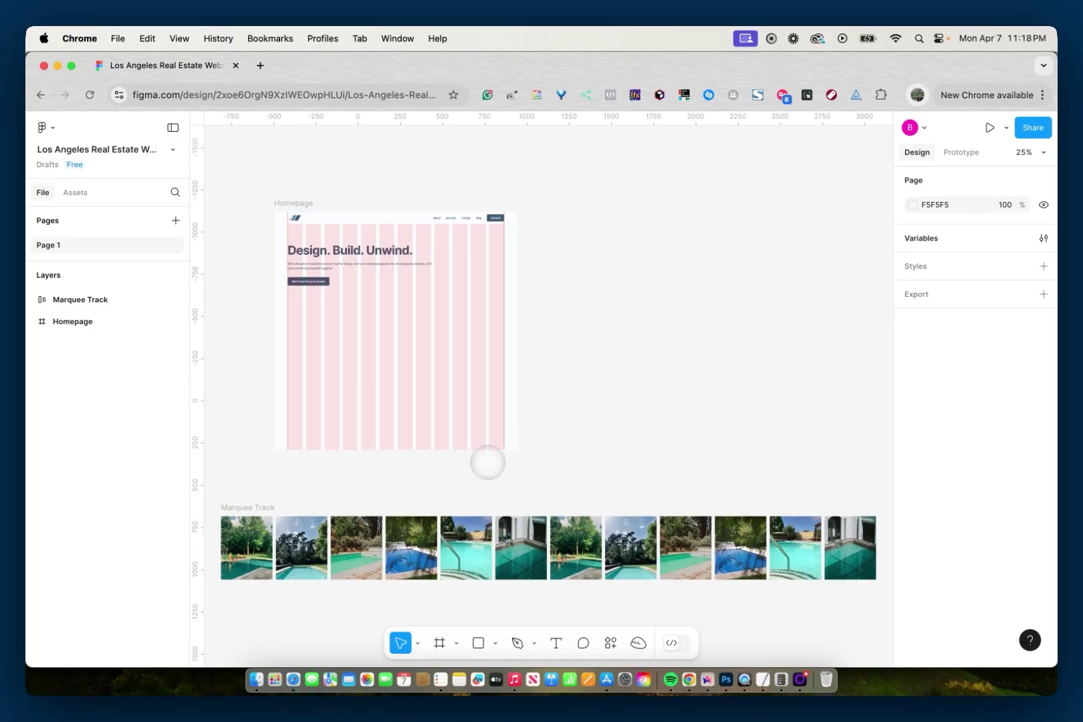
pyautogui.click(255, 507)
pyautogui.click(256, 507)
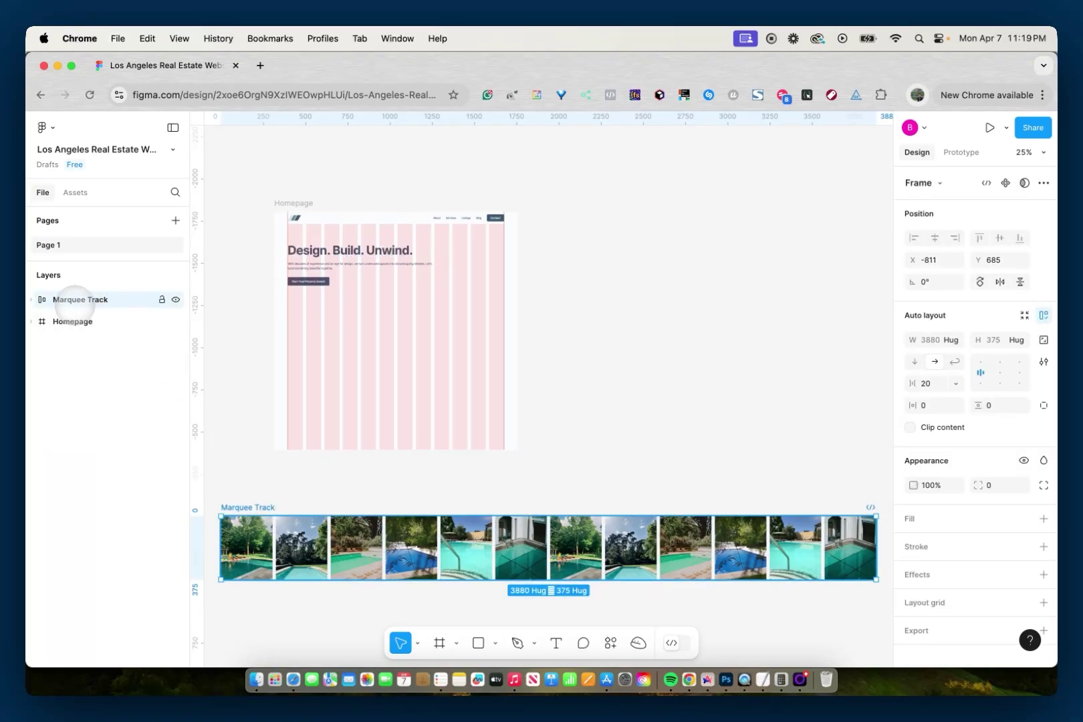
pyautogui.click(31, 299)
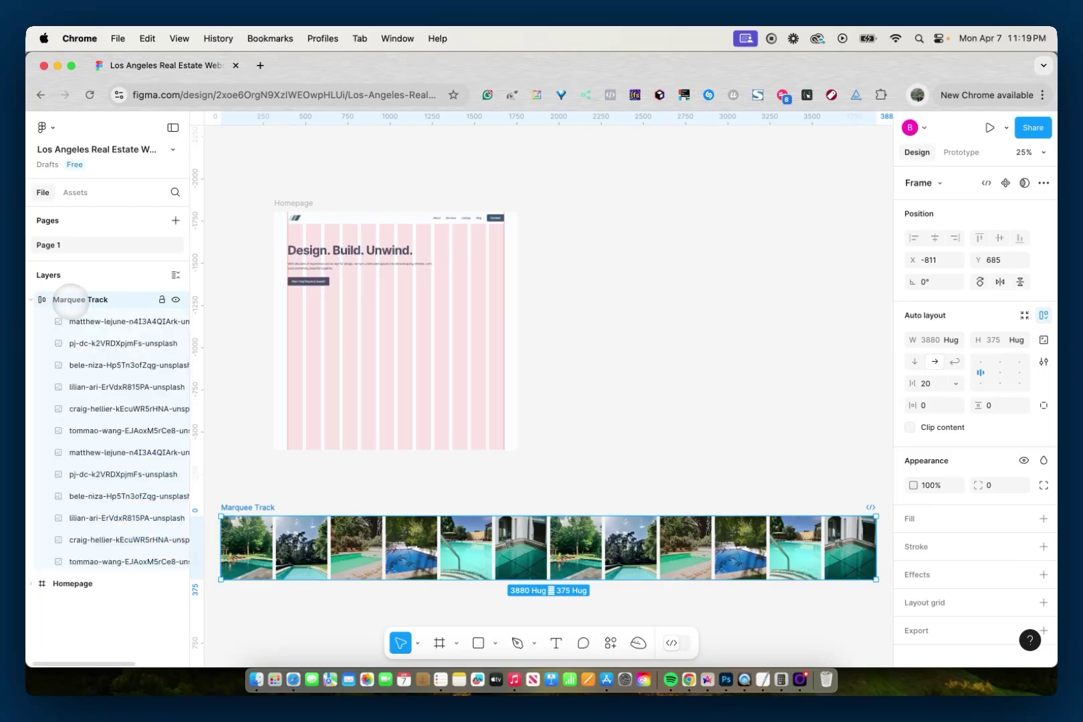
pyautogui.click(77, 322)
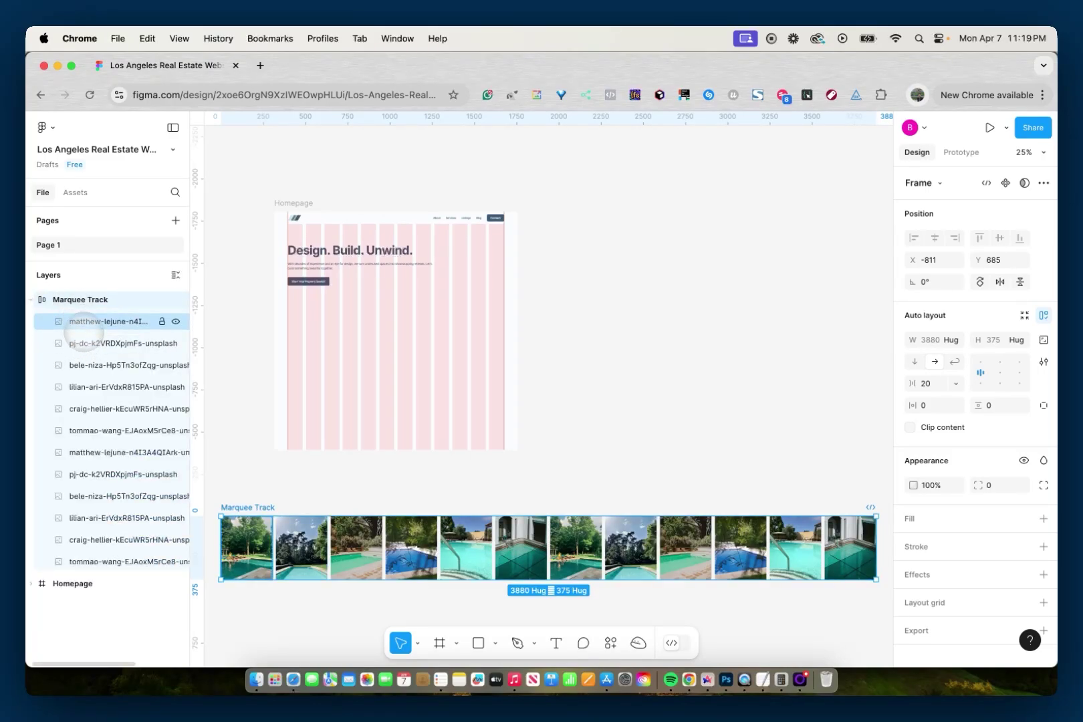
pyautogui.click(82, 343)
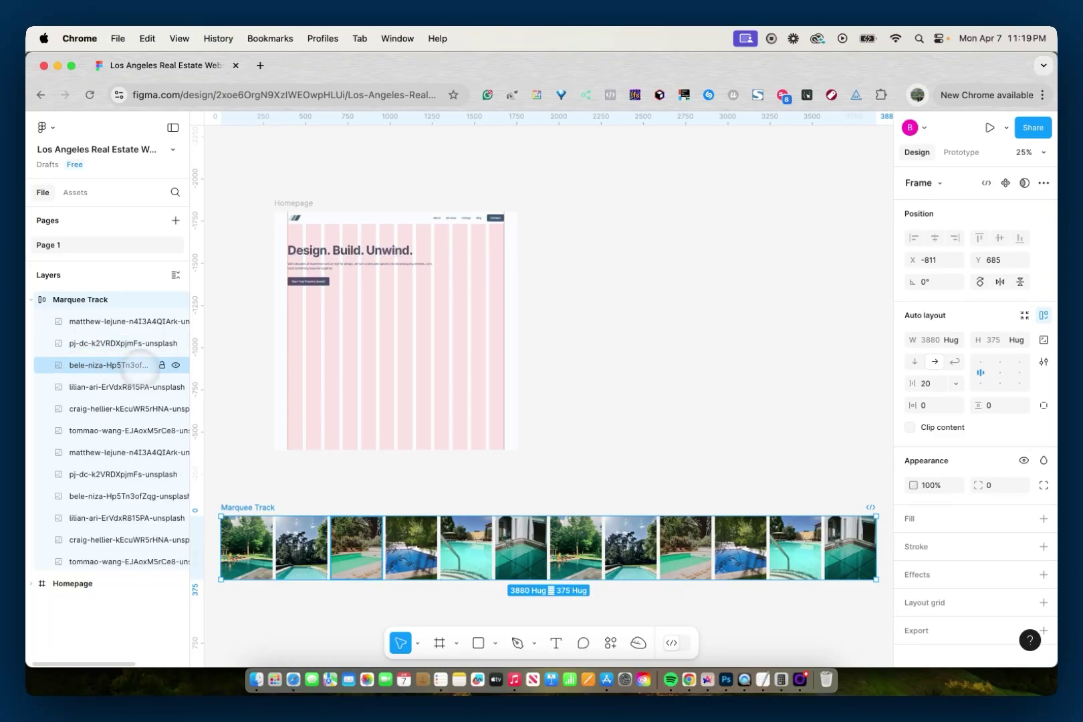
pyautogui.click(108, 382)
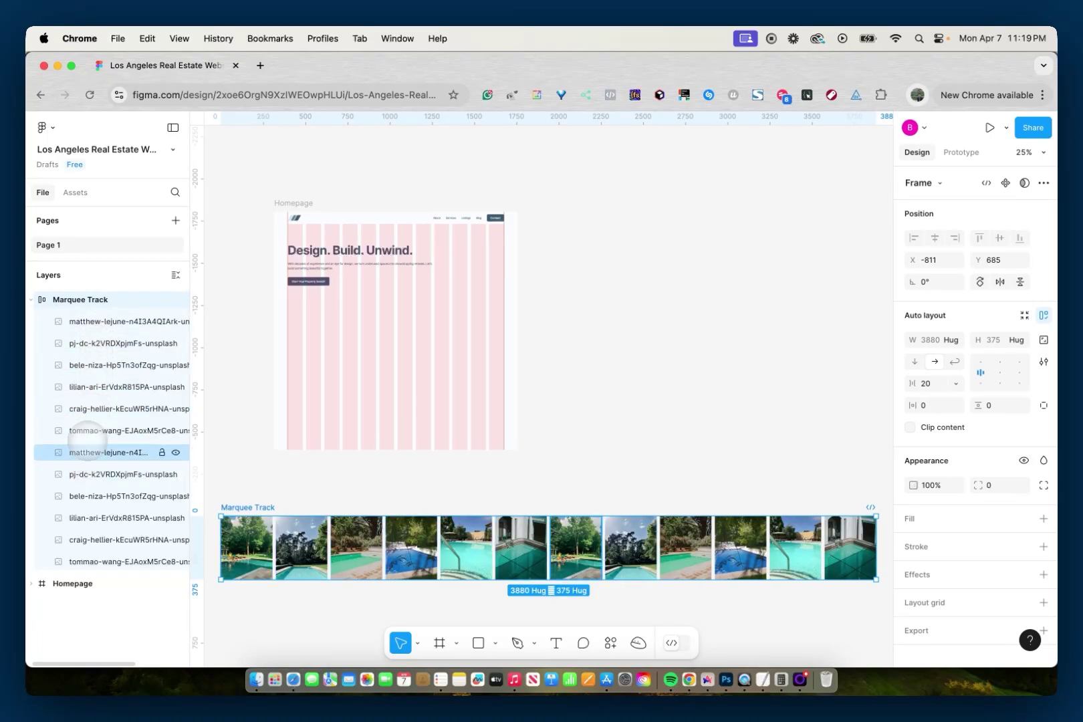
pyautogui.click(80, 322)
pyautogui.click(60, 300)
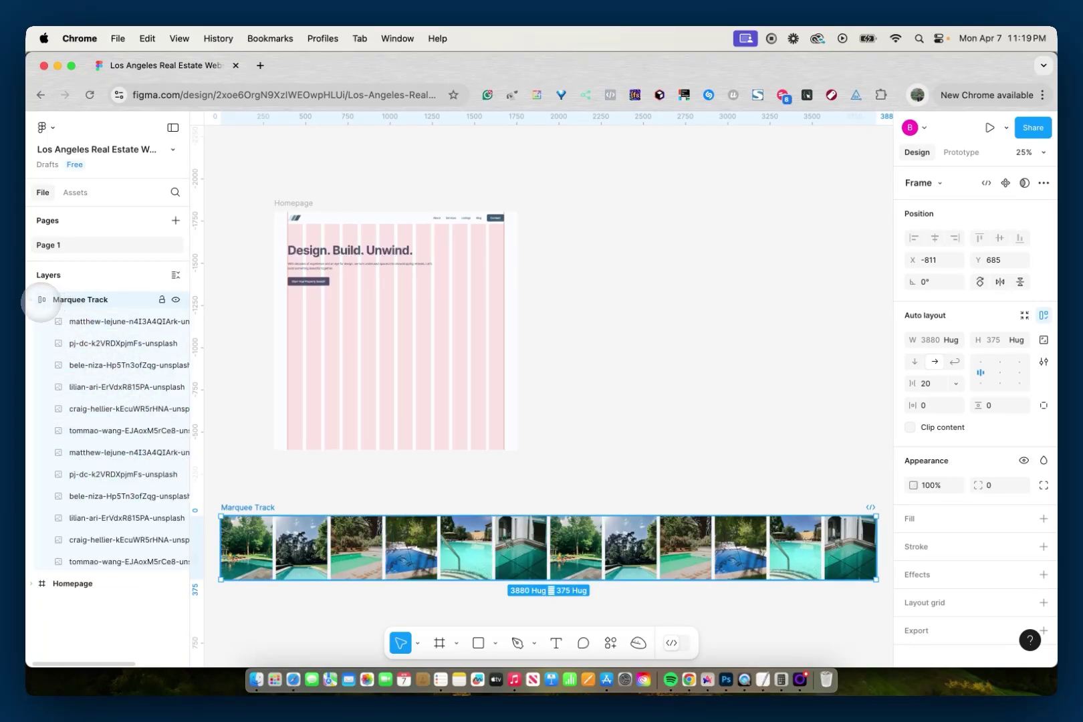
pyautogui.click(31, 300)
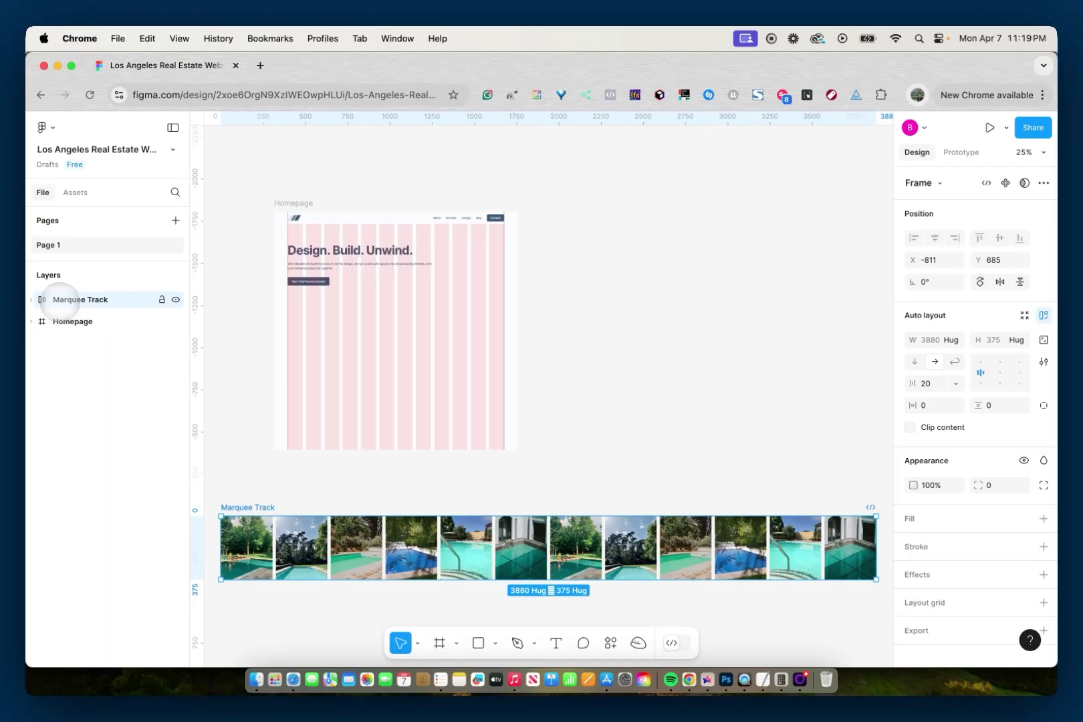
# Wrap the Marquee Track in a new frame named Wrapper
pyautogui.rightClick(60, 299)
pyautogui.click(80, 333)
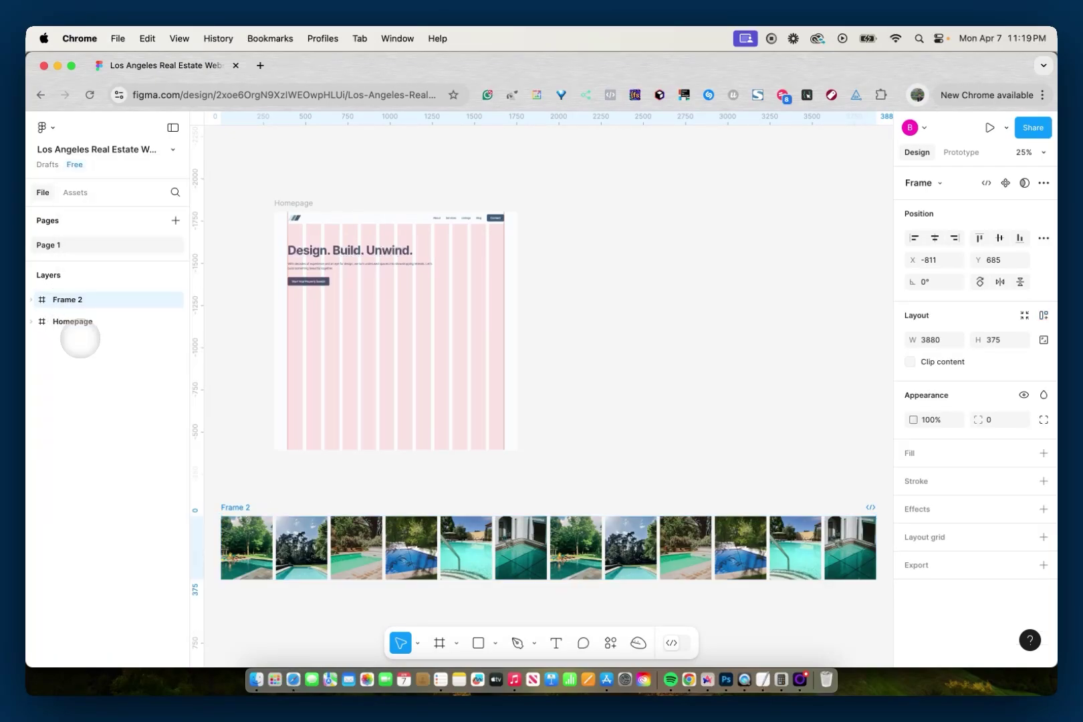
pyautogui.doubleClick(67, 299)
pyautogui.write('Wrapper')
pyautogui.press('Return')
# Duplicate Wrapper, move the copy below the original, and rename it Wrapper 2
pyautogui.scroll(-2, 227, 367)
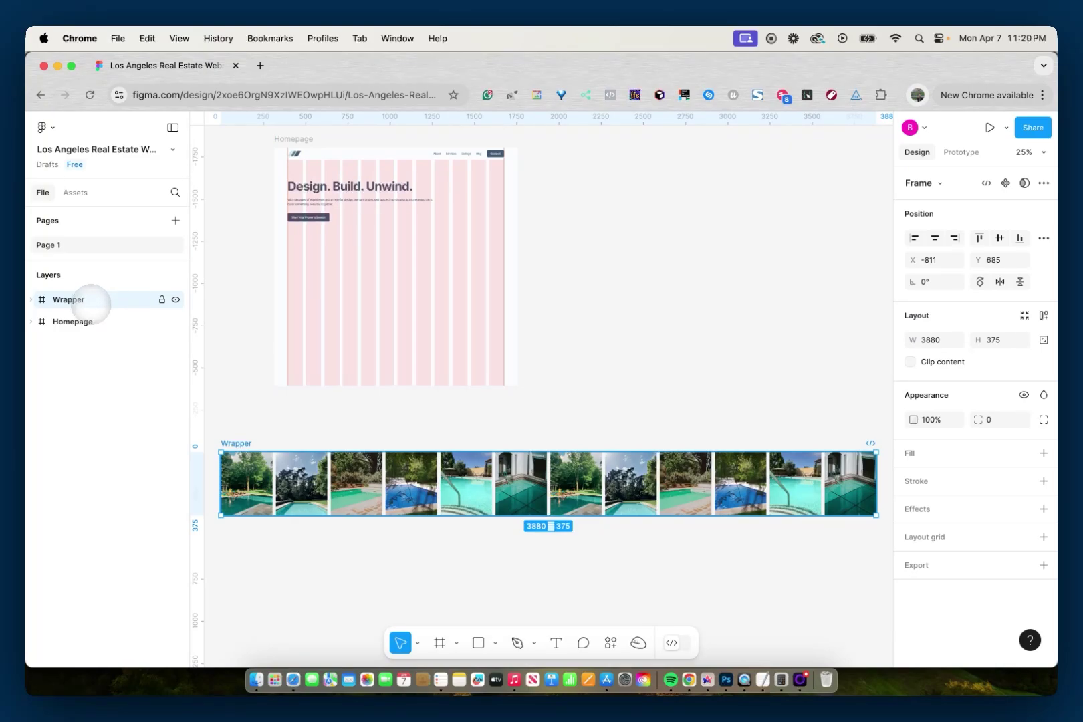
pyautogui.press('super+d')
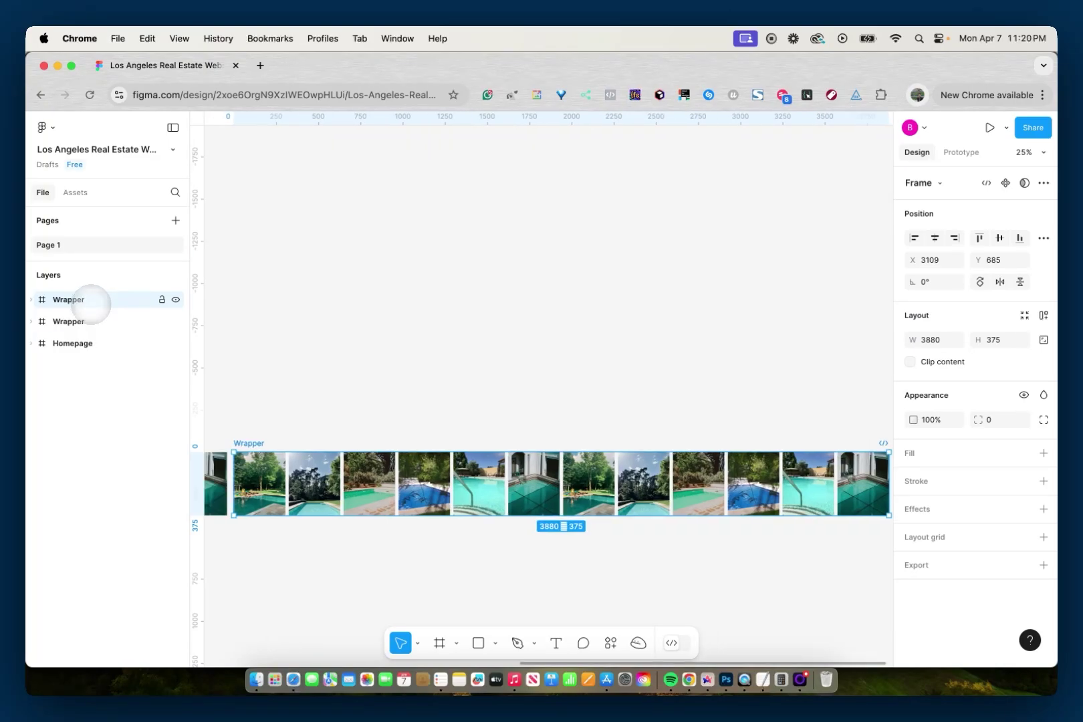
pyautogui.moveTo(252, 445); pyautogui.dragTo(278, 535)
pyautogui.scroll(-4, 273, 534)
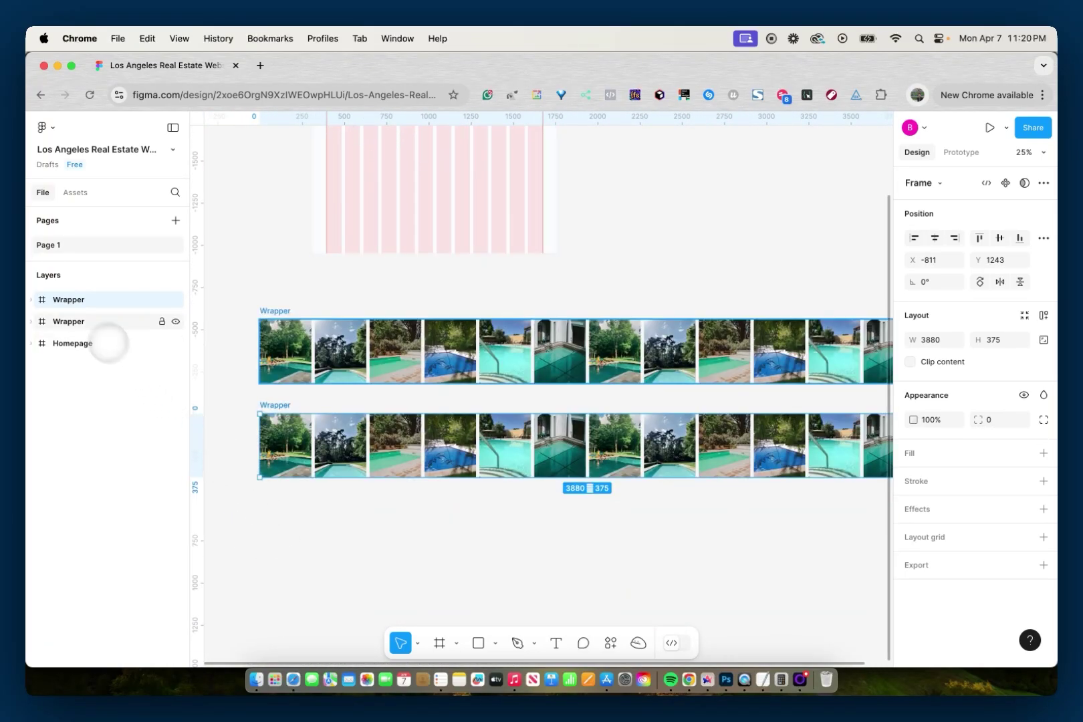
pyautogui.doubleClick(90, 301)
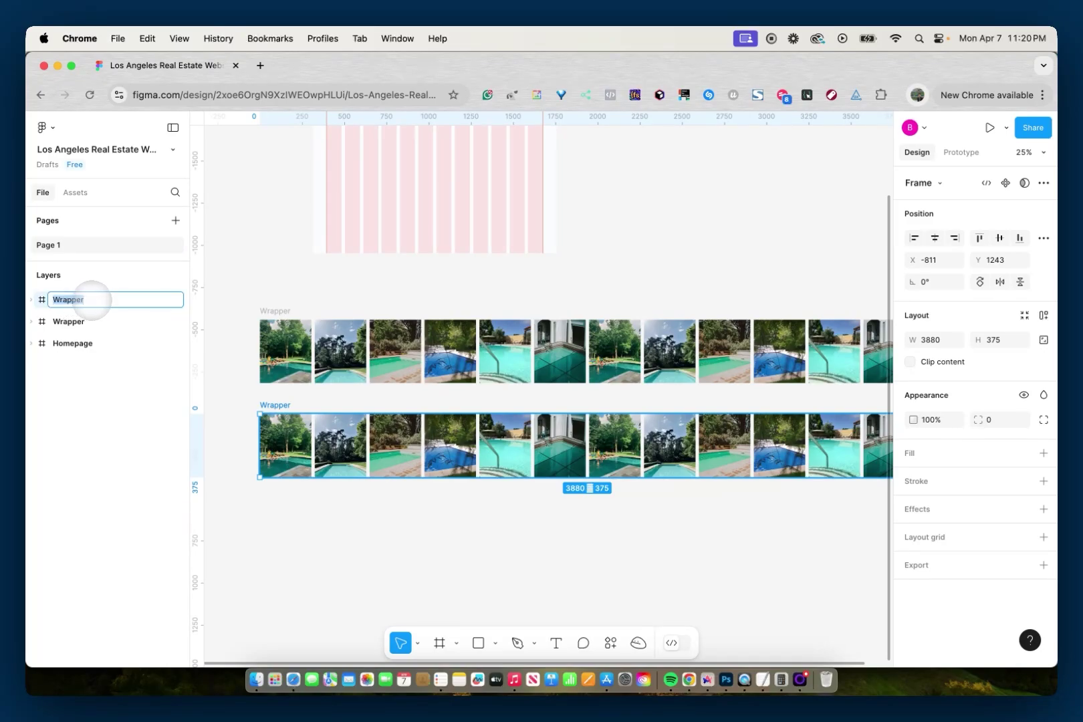
pyautogui.write('2')
pyautogui.press('Return')
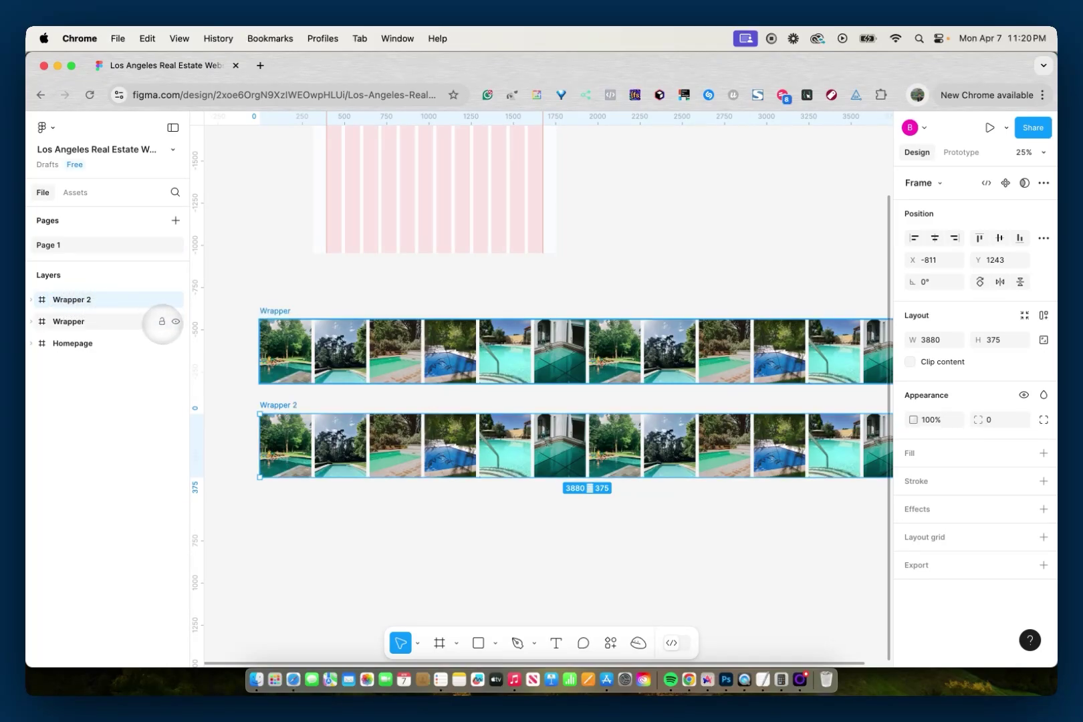
pyautogui.click(32, 300)
pyautogui.click(74, 318)
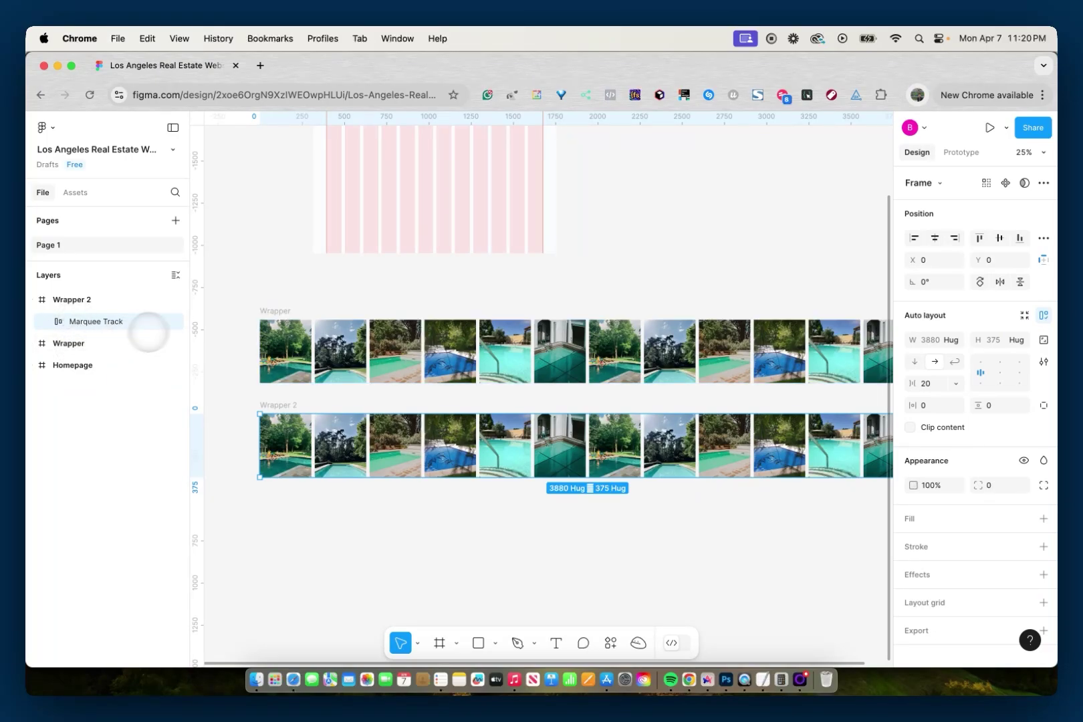
# Add a vertical guide at Wrapper 2's left edge
pyautogui.scroll(5, 224, 326)
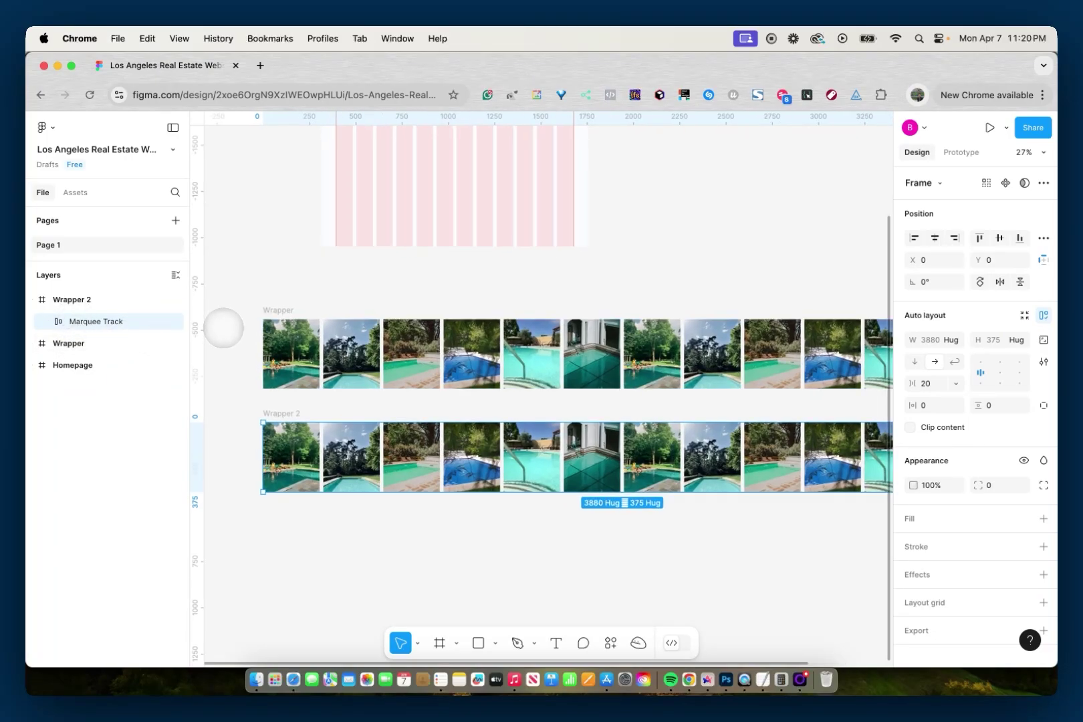
pyautogui.moveTo(198, 305); pyautogui.dragTo(266, 307)
pyautogui.scroll(-1, 251, 362)
# Shift Wrapper 2's Marquee Track left to X -1950, Y 0, keeping it inside the frame
pyautogui.click(76, 327)
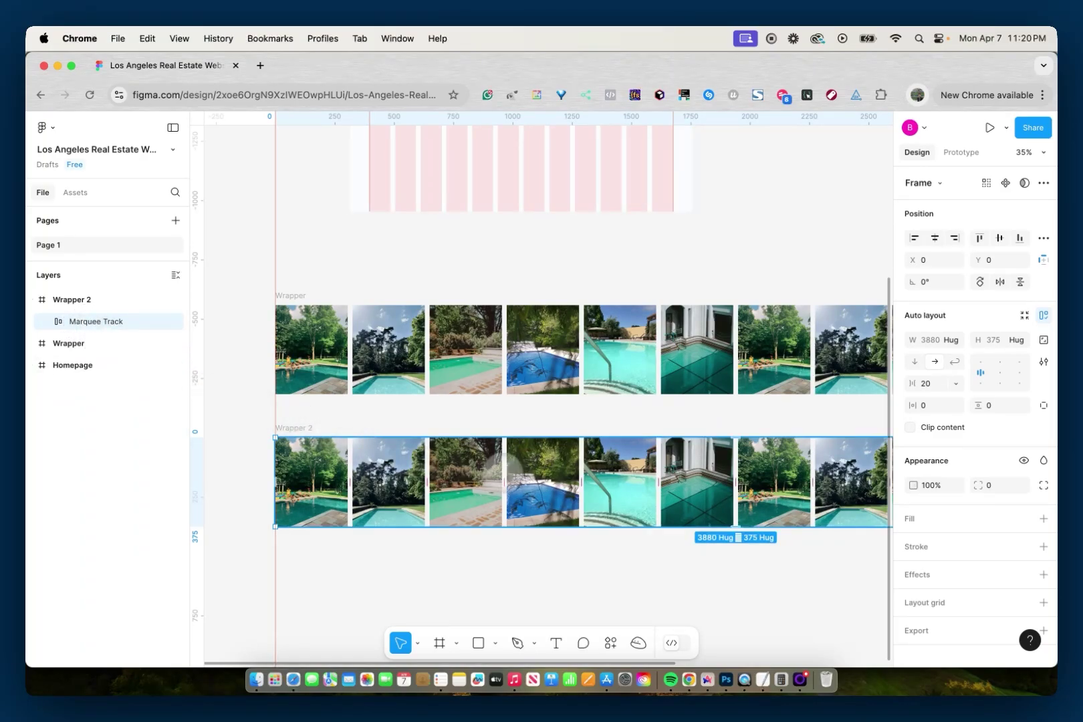
pyautogui.moveTo(528, 473); pyautogui.dragTo(246, 475)
pyautogui.scroll(5, 491, 485)
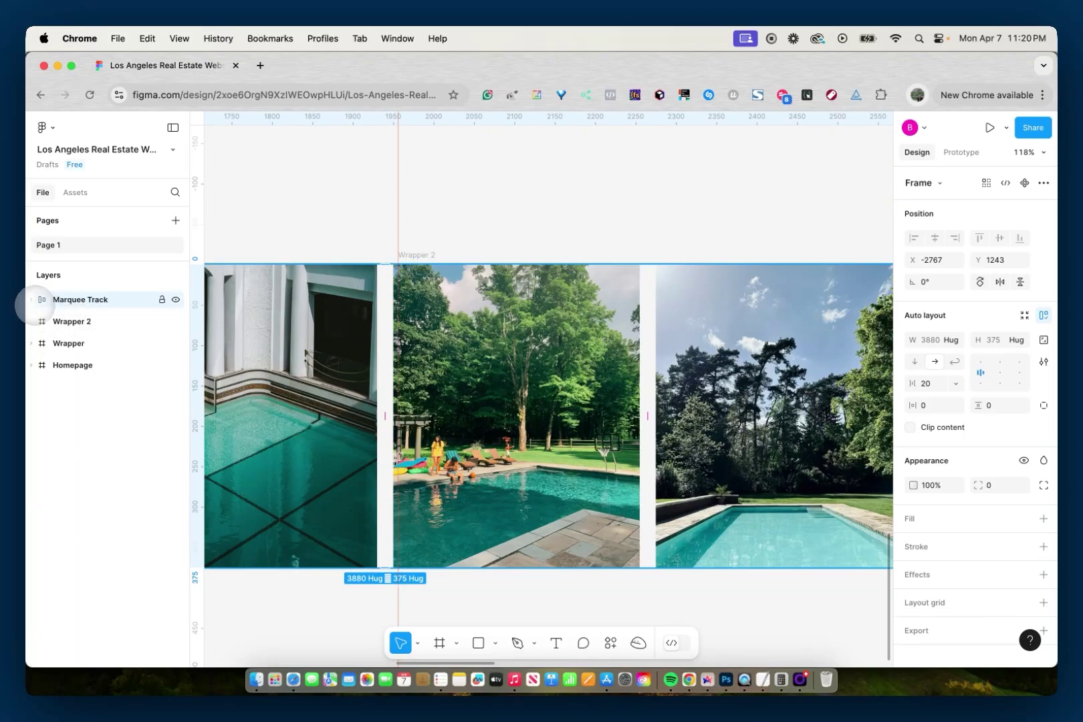
pyautogui.moveTo(30, 301); pyautogui.dragTo(80, 322)
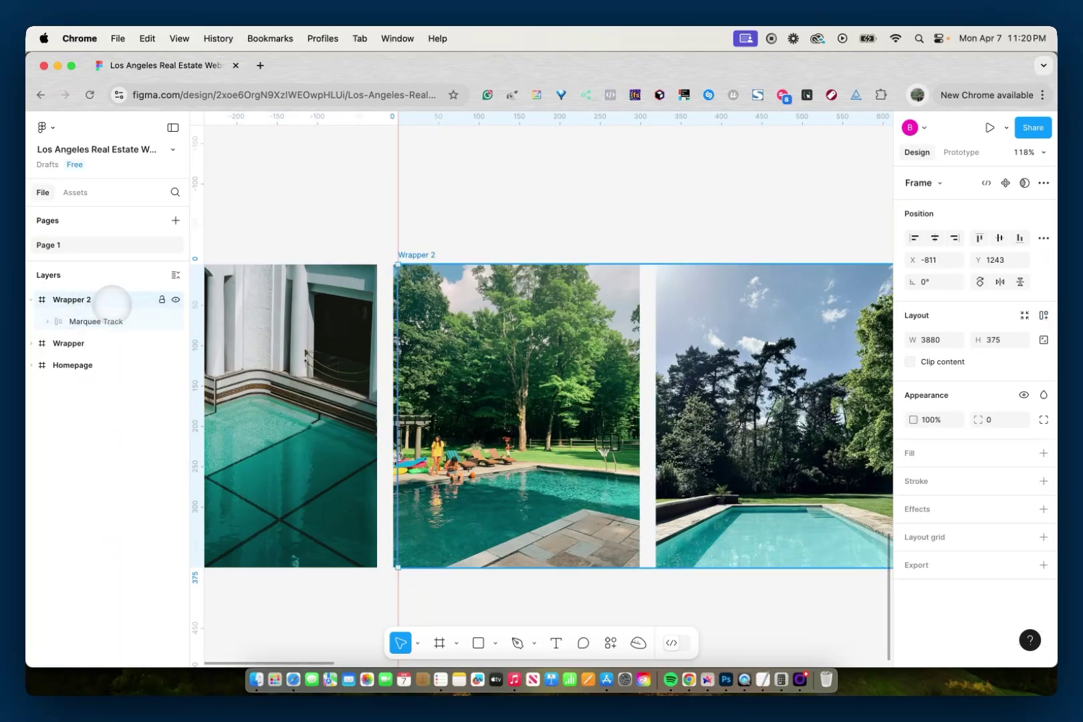
pyautogui.click(100, 320)
pyautogui.moveTo(498, 347); pyautogui.dragTo(503, 349)
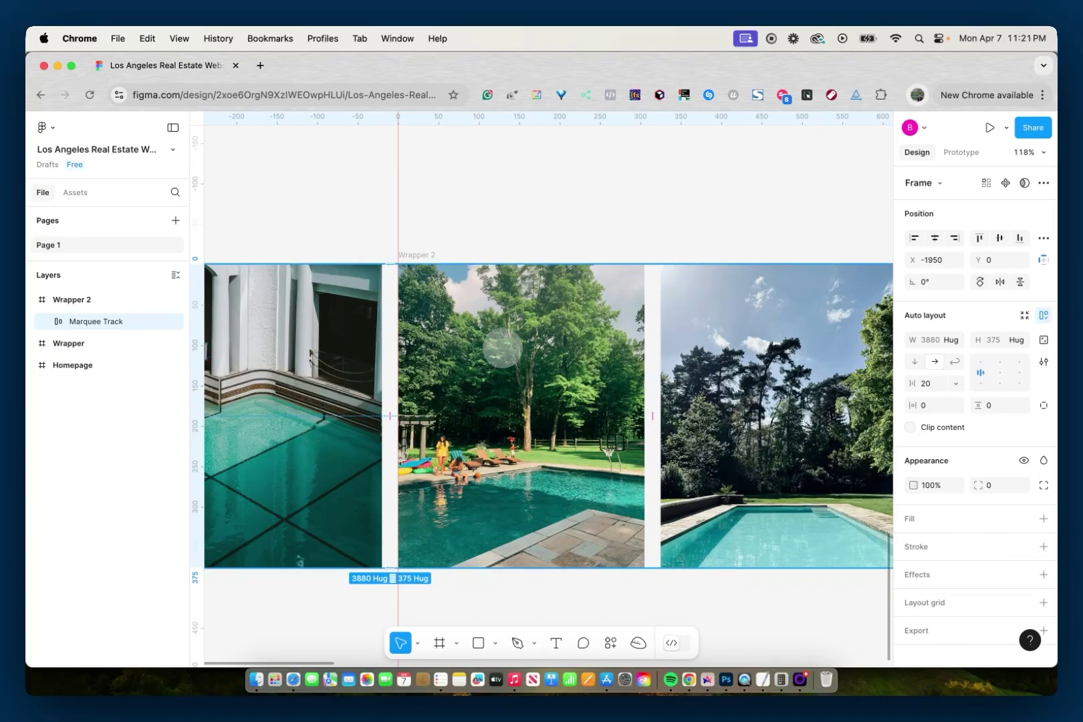
# Check the Homepage frame's 1440 width as the target for the Wrappers
pyautogui.click(515, 230)
pyautogui.scroll(-10, 515, 228)
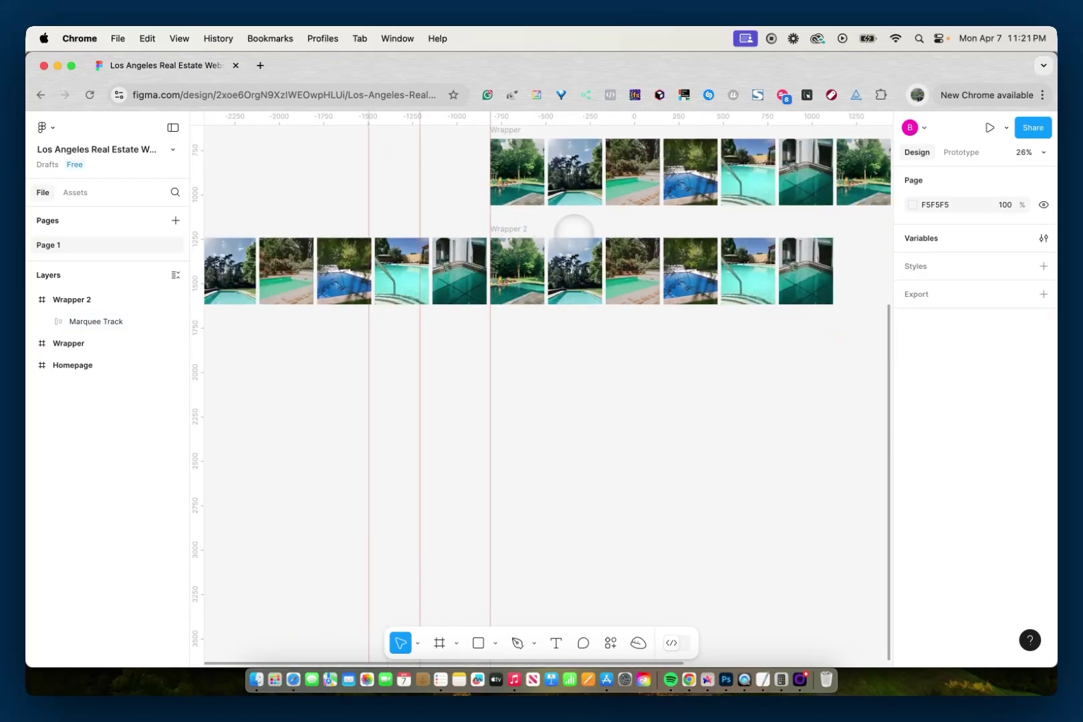
pyautogui.scroll(-5, 581, 229)
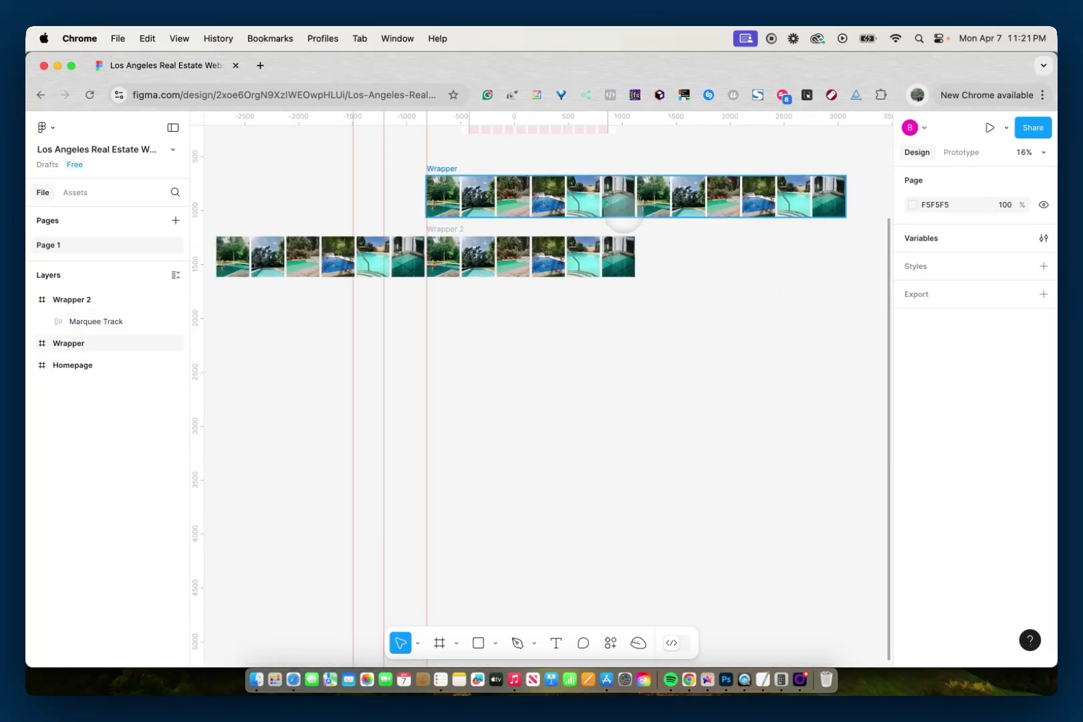
pyautogui.click(87, 299)
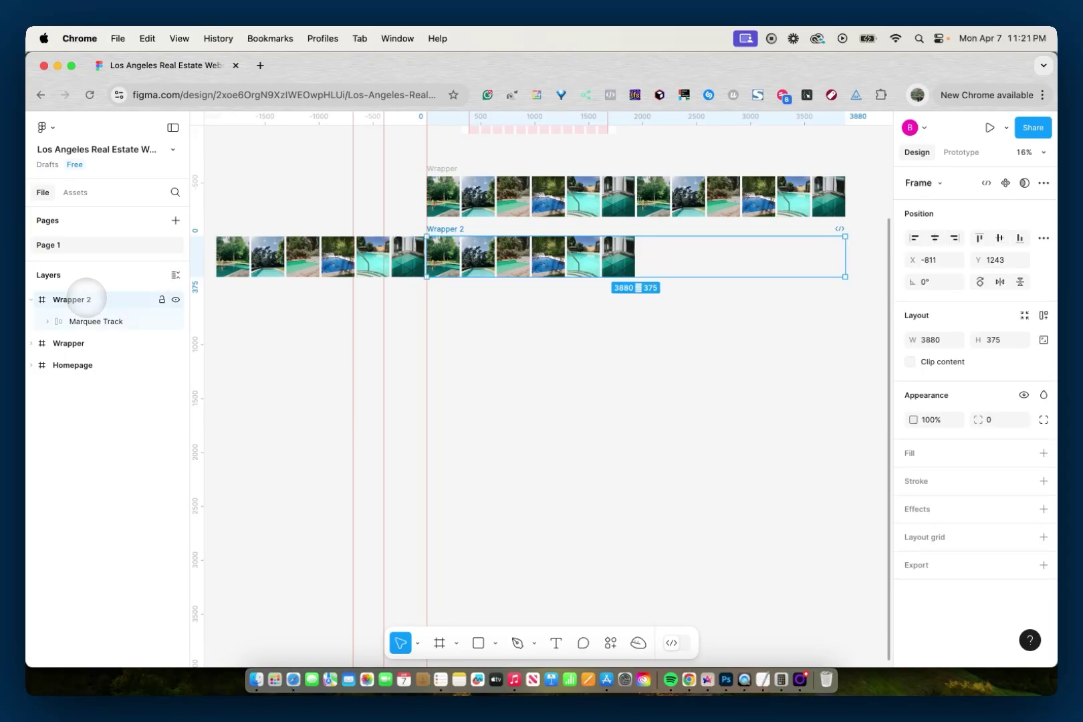
pyautogui.click(75, 343)
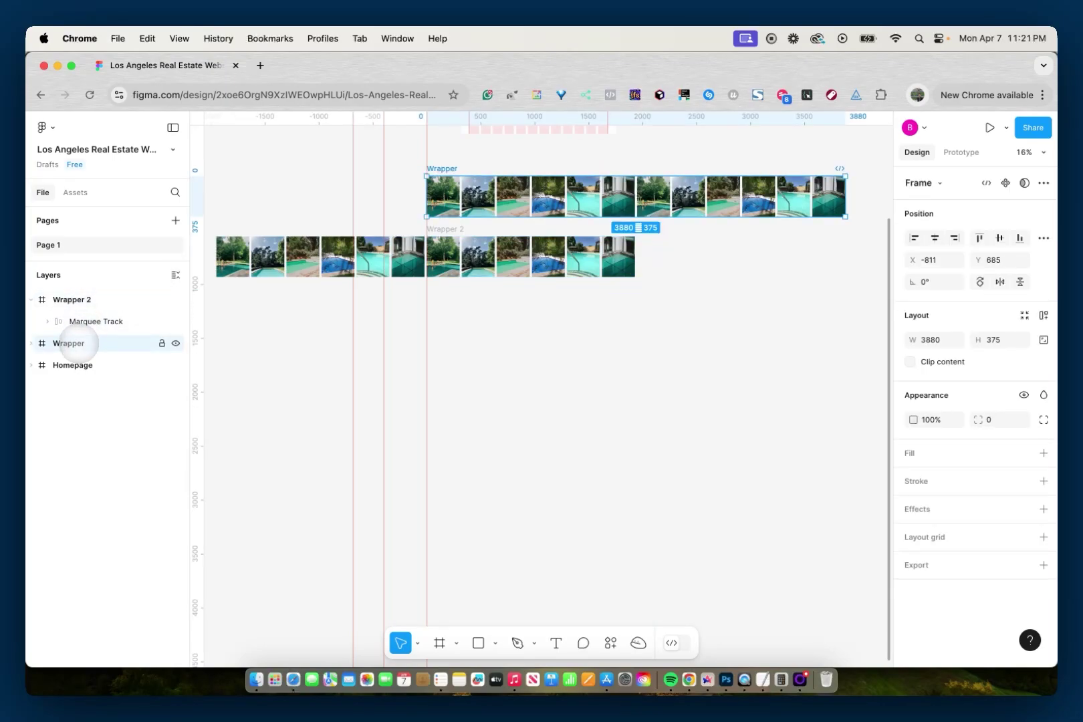
pyautogui.click(63, 300)
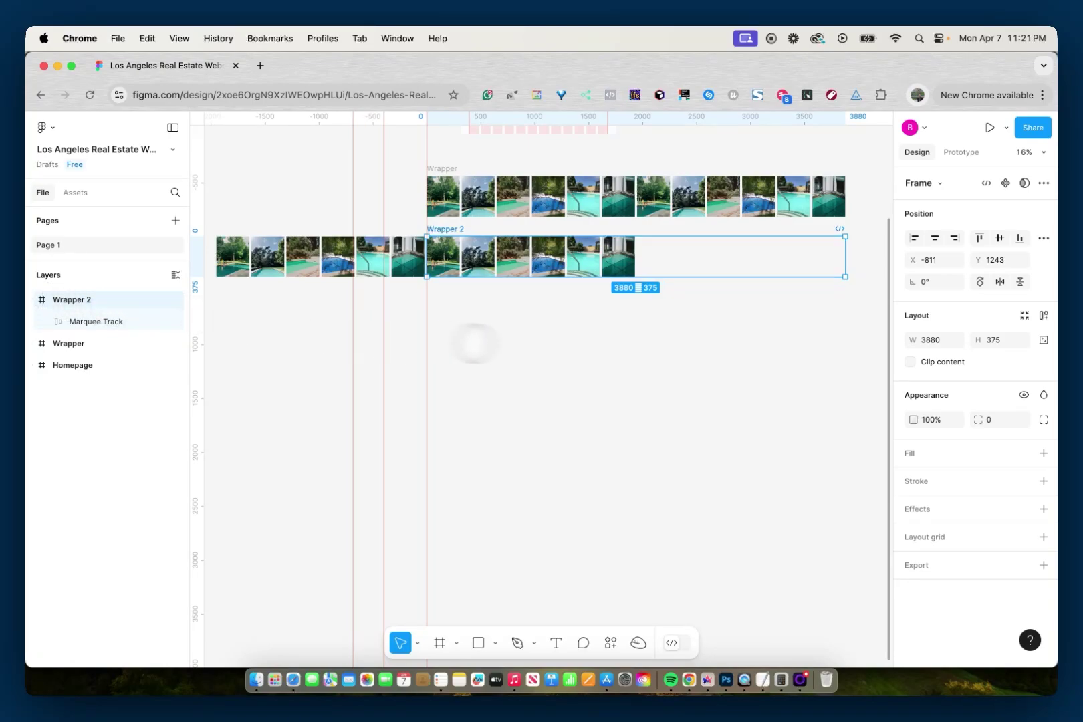
pyautogui.click(931, 339)
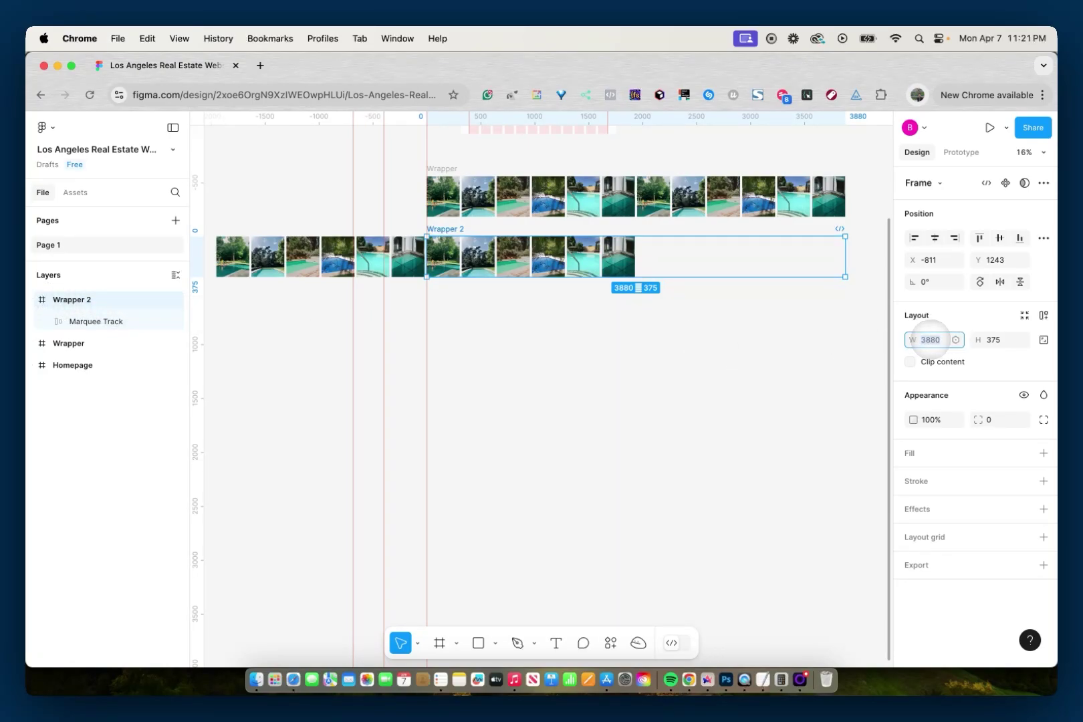
pyautogui.scroll(5, 852, 358)
pyautogui.click(490, 192)
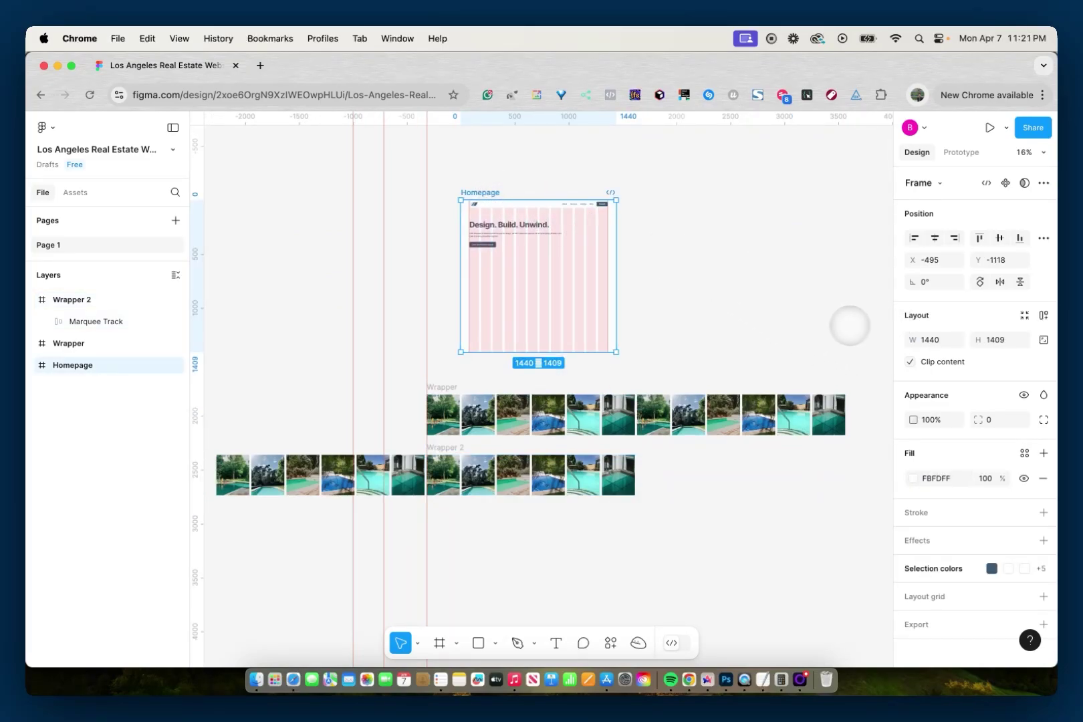
# Set Wrapper's width to 1440 and turn on Clip content
pyautogui.click(448, 388)
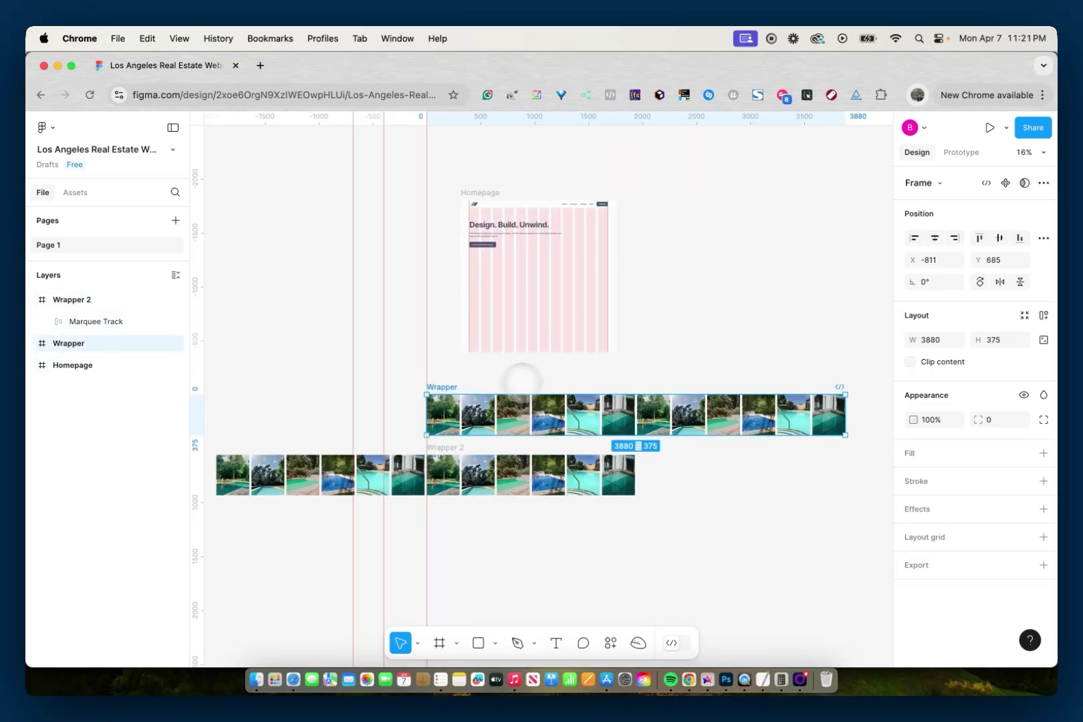
pyautogui.click(936, 339)
pyautogui.write('1440')
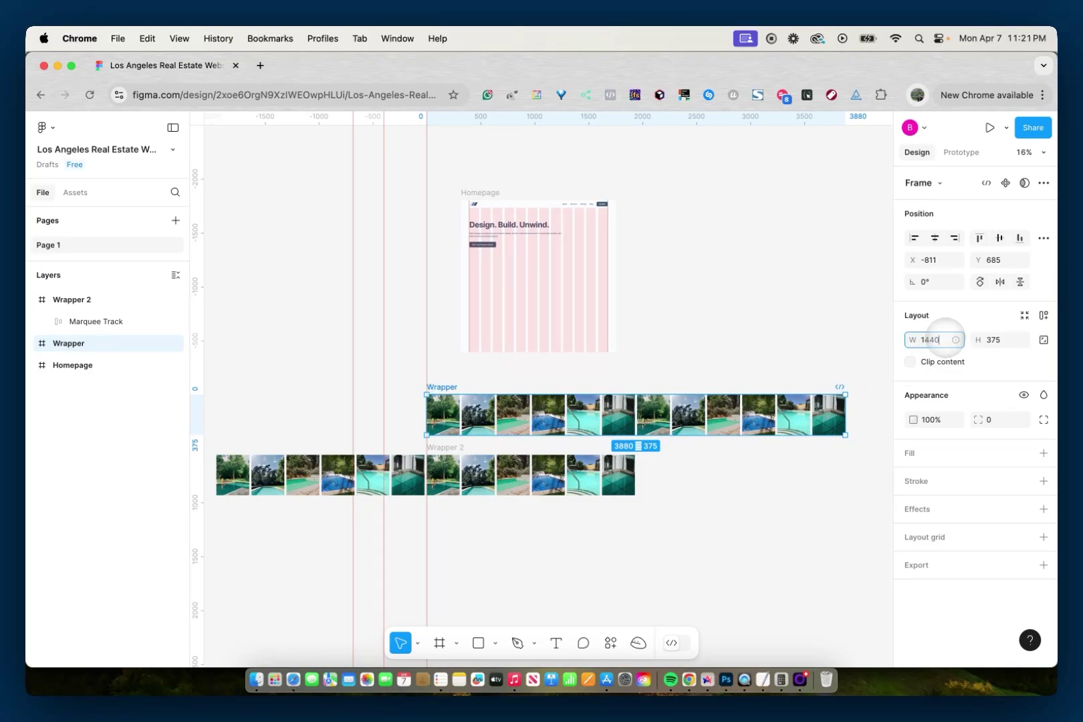
pyautogui.press('Return')
pyautogui.click(910, 362)
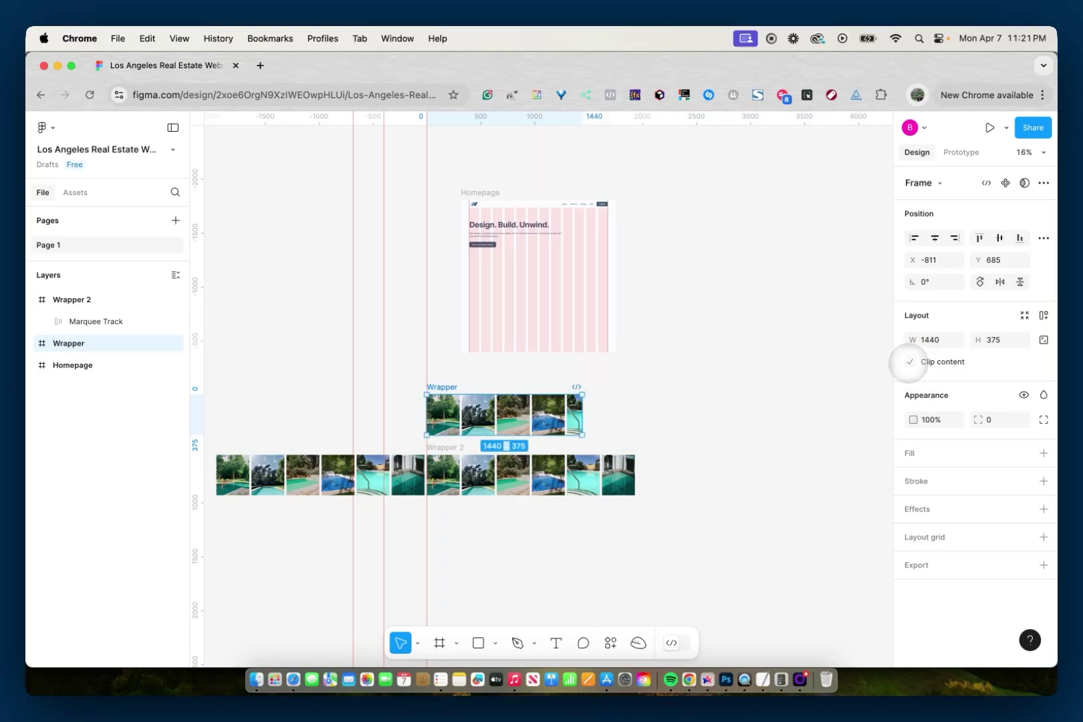
# Give Wrapper 2 the same 1440 width with Clip content enabled
pyautogui.click(94, 300)
pyautogui.click(934, 339)
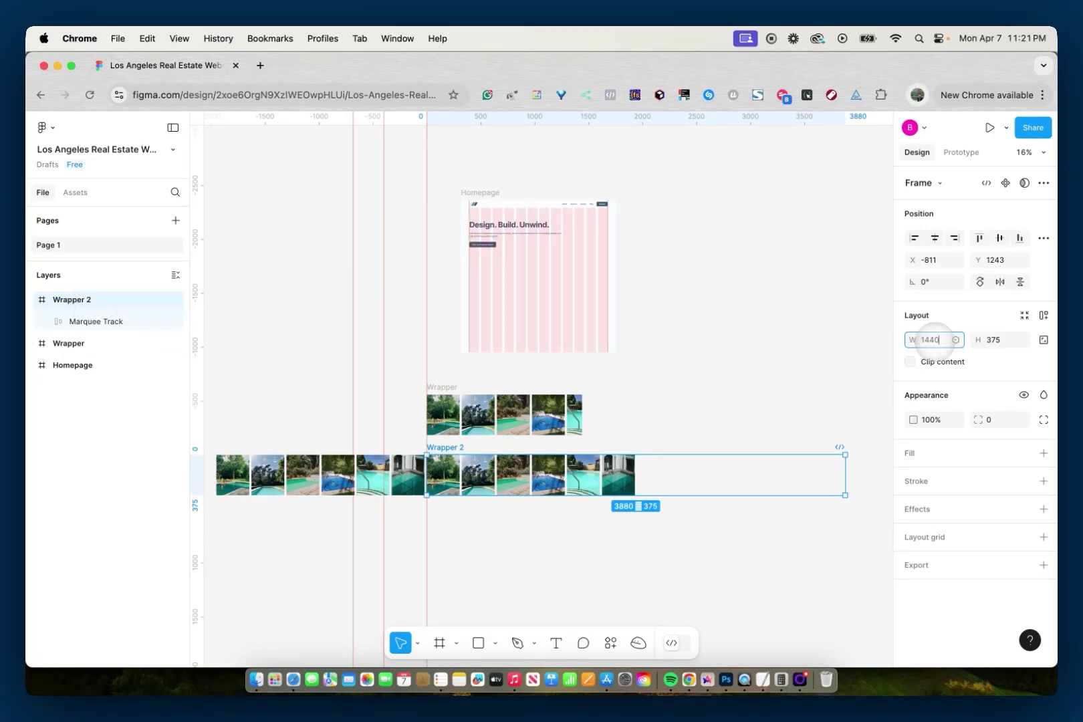
pyautogui.press('Return')
pyautogui.click(910, 361)
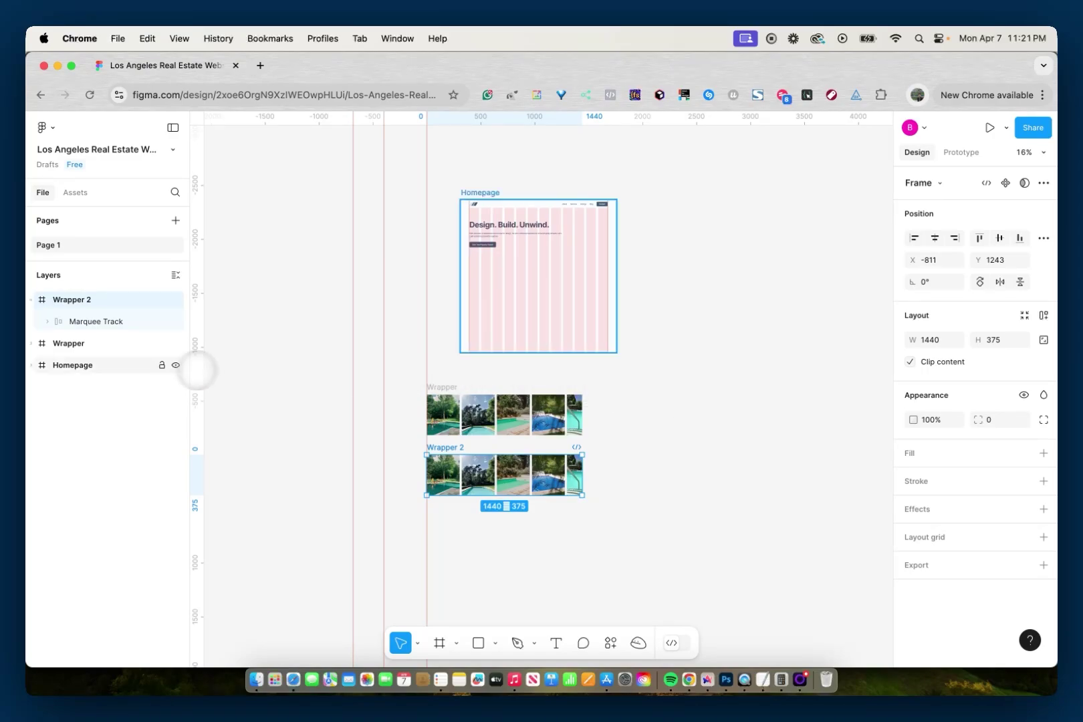
# Select Wrapper and Wrapper 2 and create a component set from them
pyautogui.click(85, 343)
pyautogui.keyDown('shift'); pyautogui.click(75, 299); pyautogui.keyUp('shift')
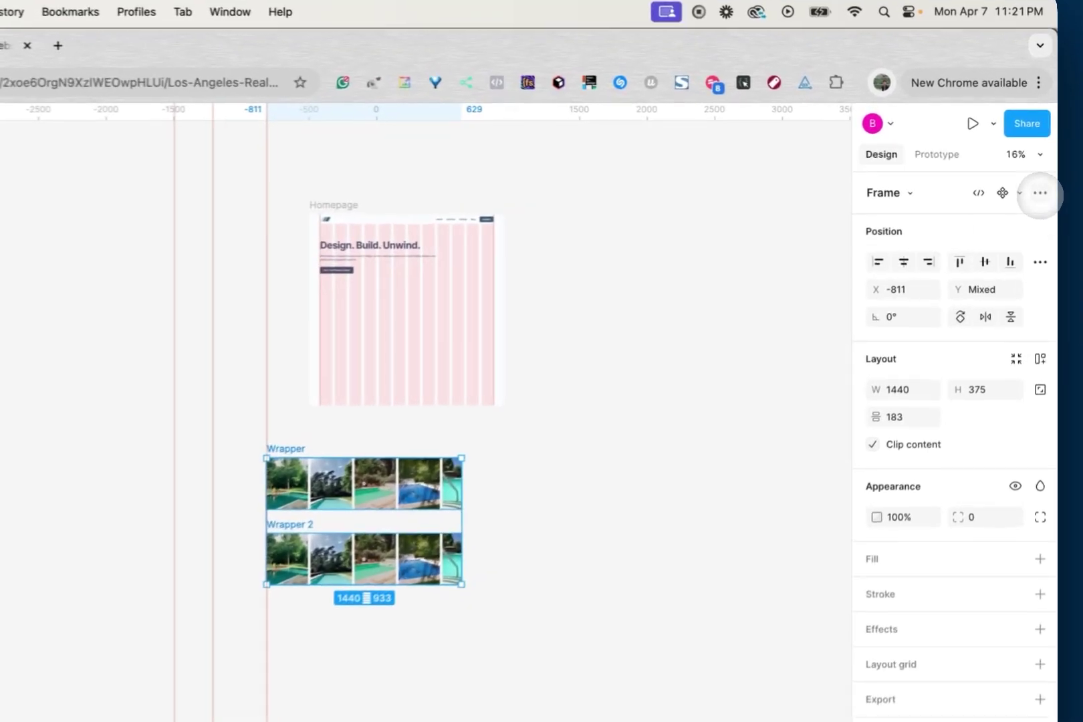
pyautogui.click(1041, 193)
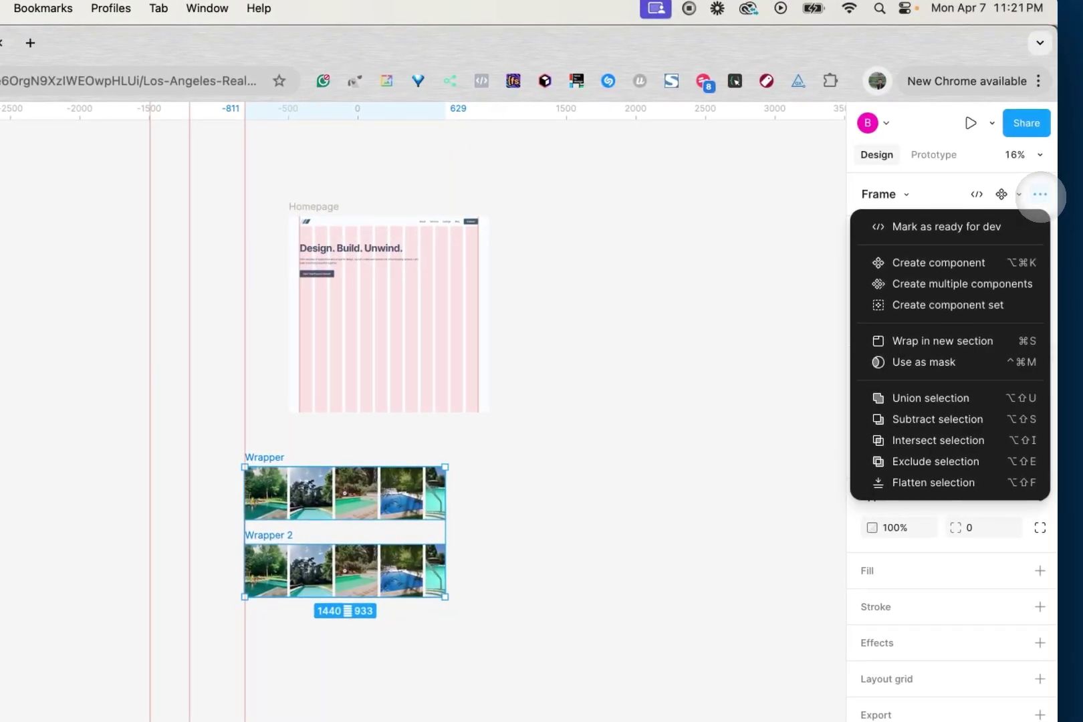
pyautogui.click(1040, 193)
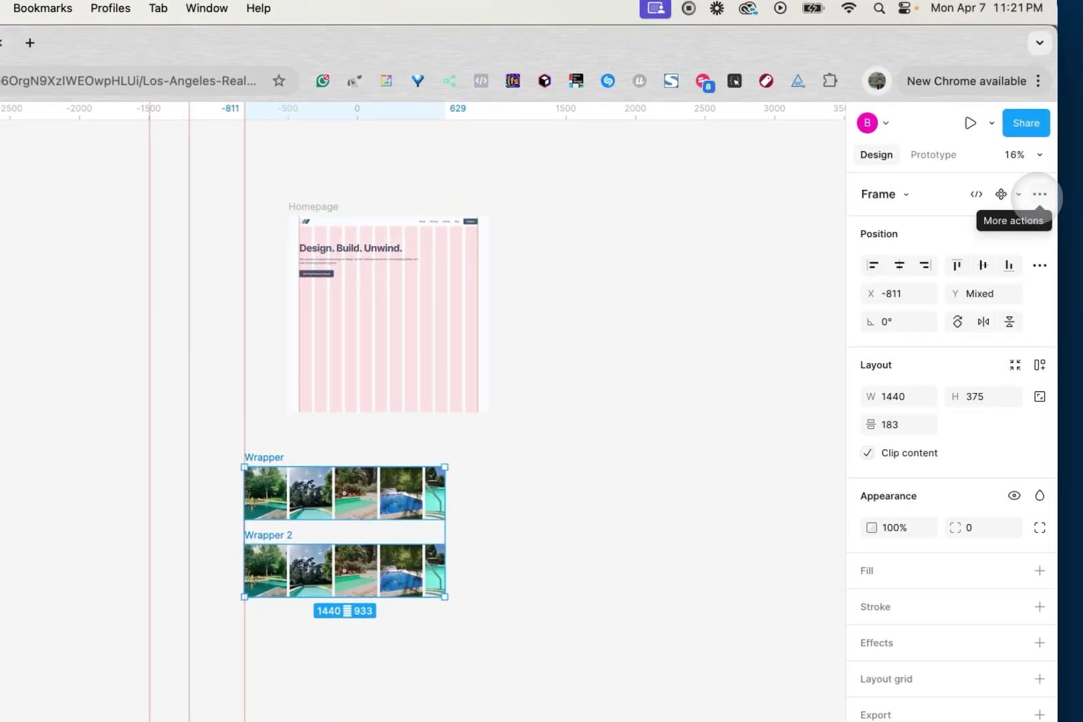
pyautogui.click(1040, 194)
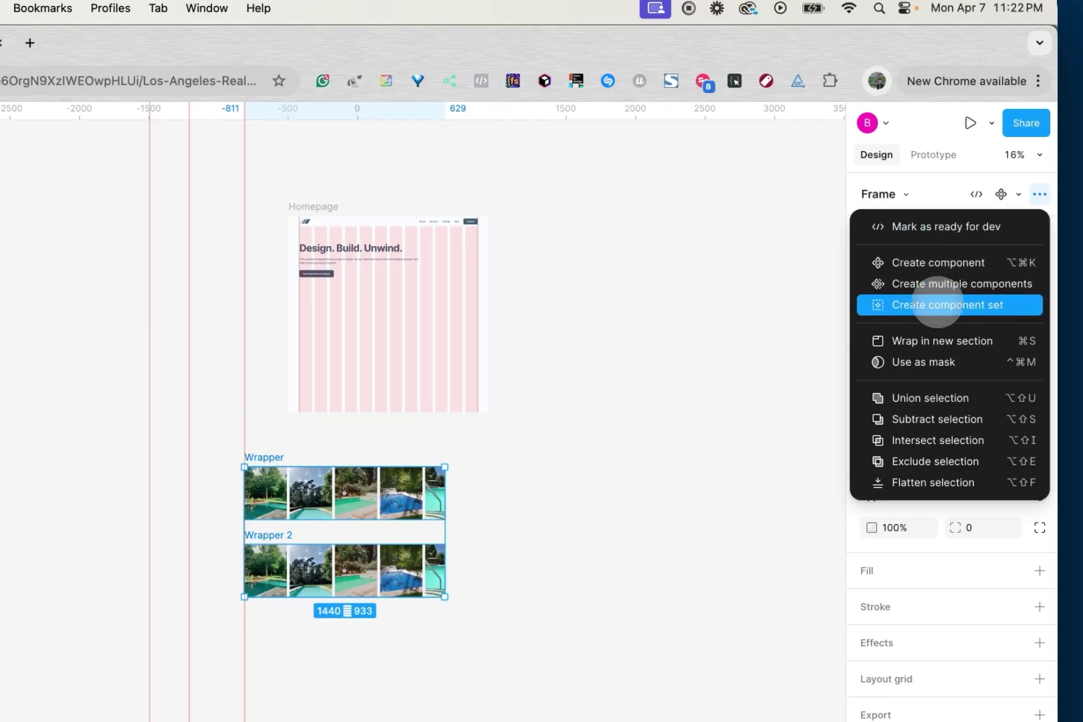
pyautogui.click(938, 305)
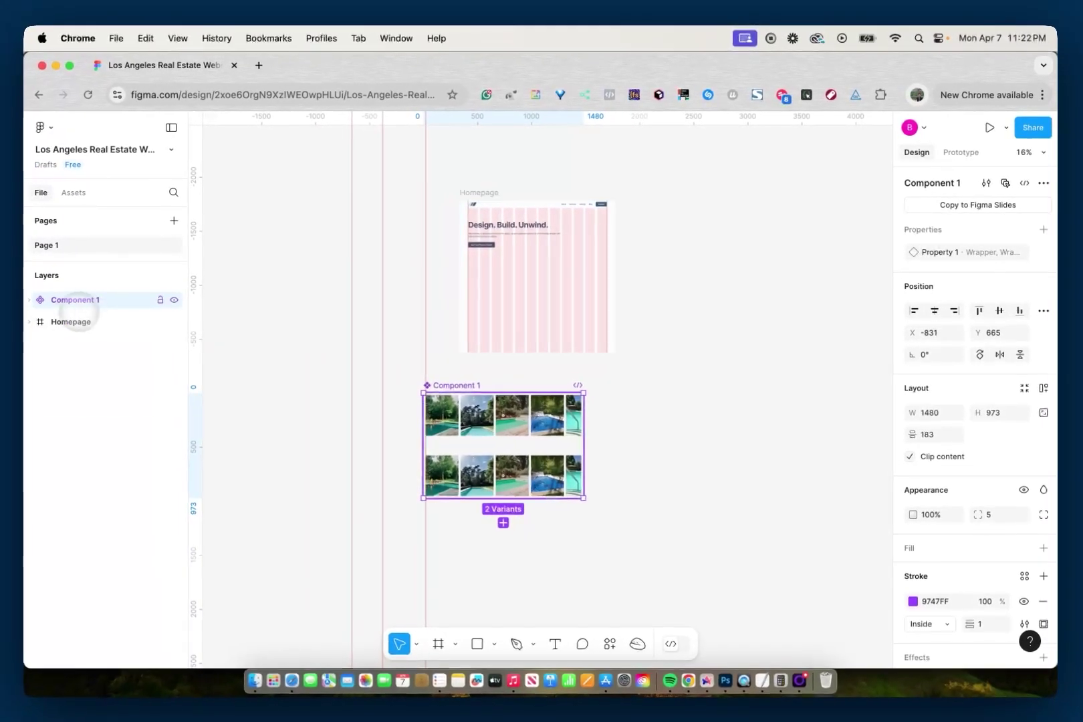
# Review the Wrapper and Wrapper 2 variants inside Component 1
pyautogui.click(30, 300)
pyautogui.click(50, 321)
pyautogui.click(67, 343)
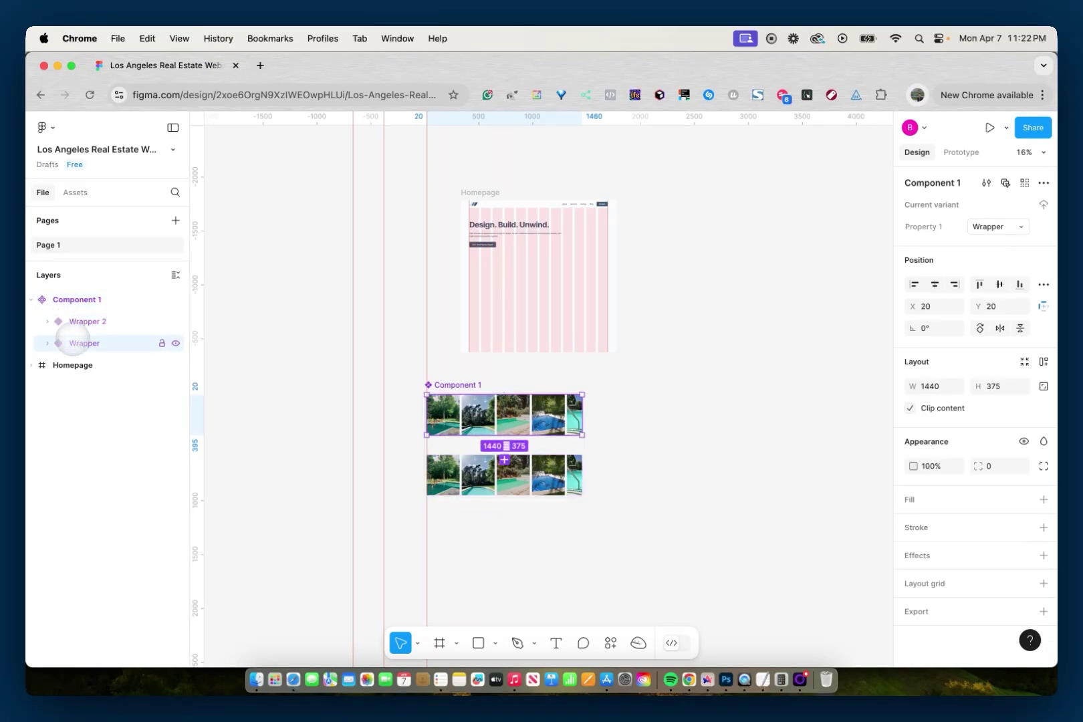
pyautogui.click(72, 322)
pyautogui.click(69, 321)
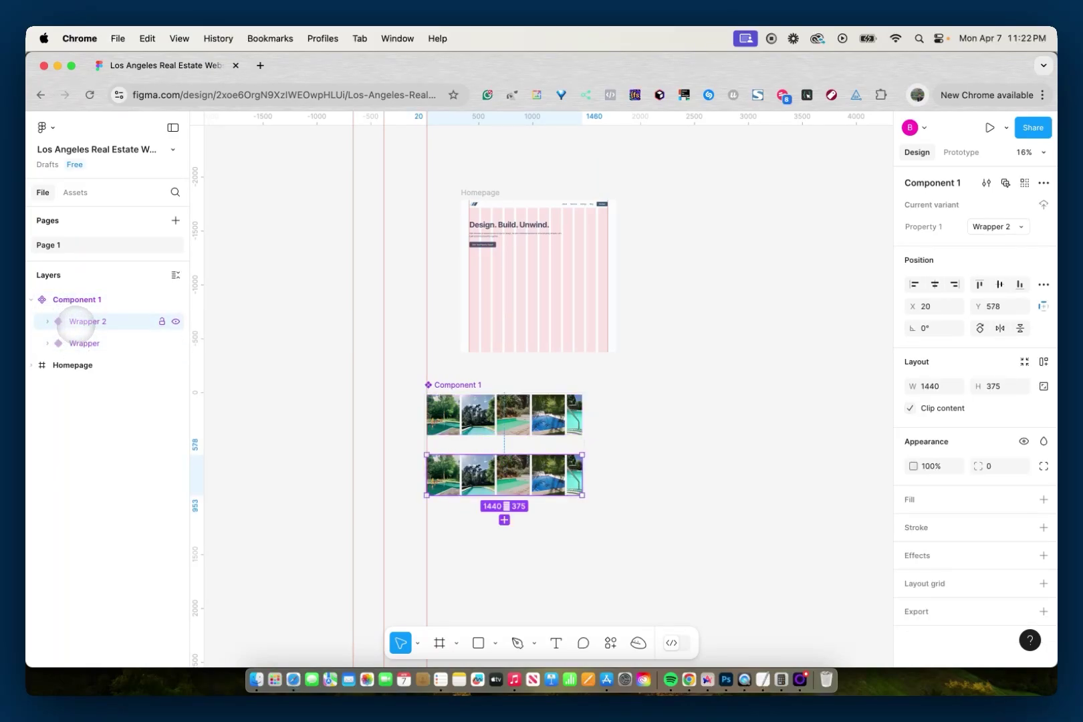
pyautogui.click(75, 342)
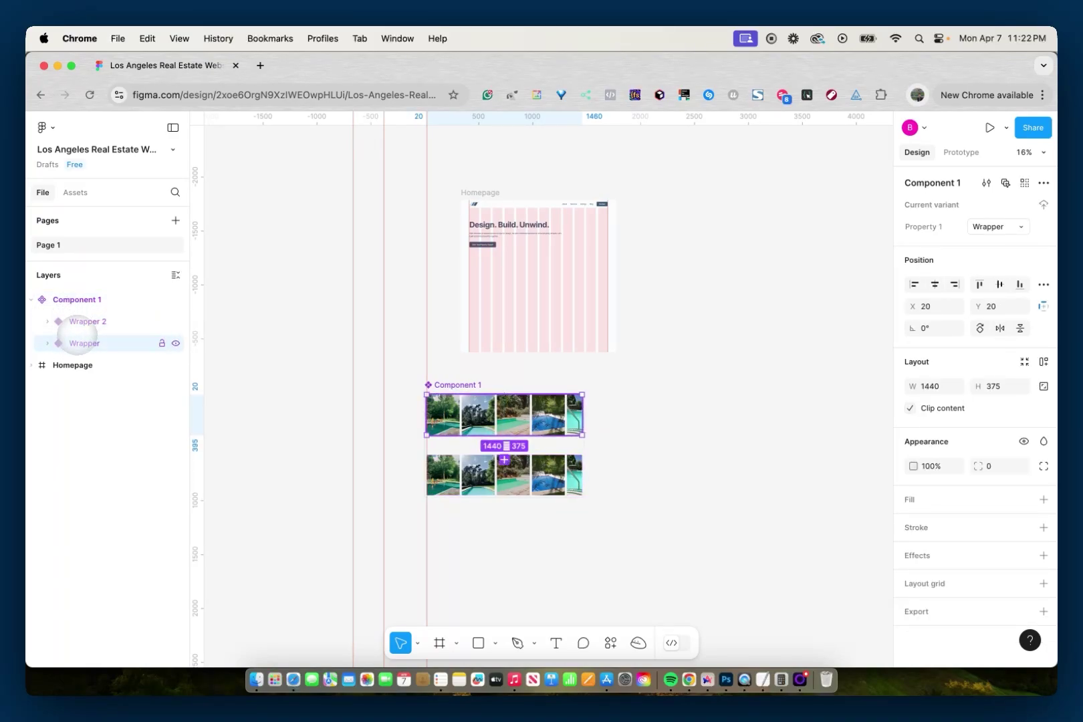
pyautogui.click(77, 322)
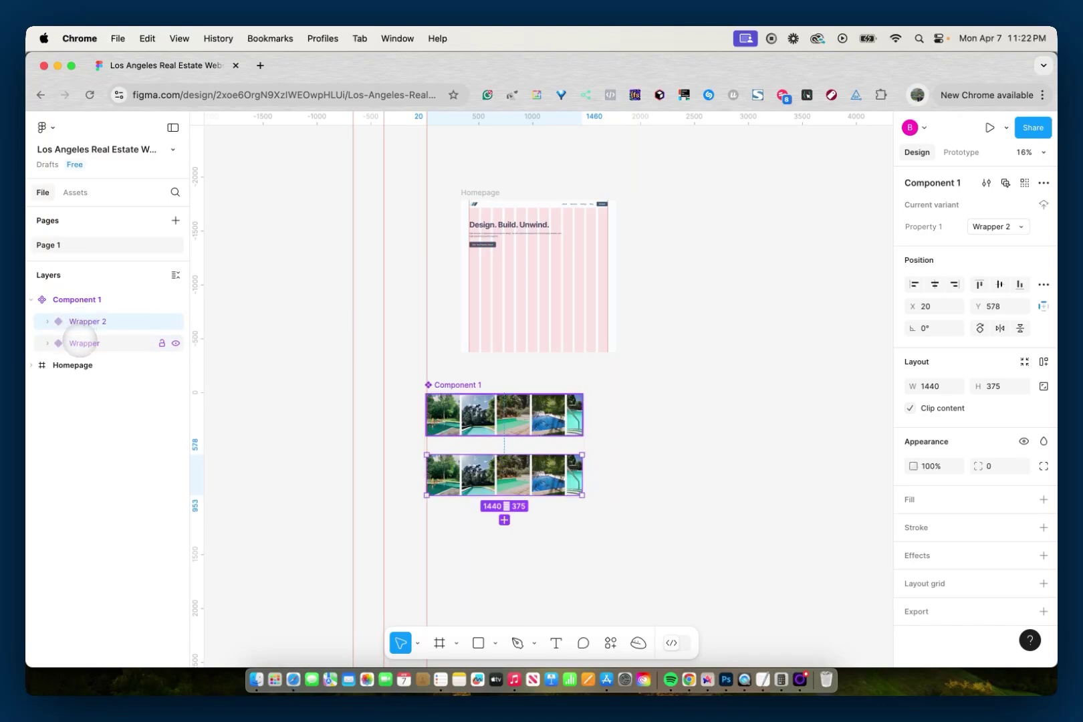
pyautogui.click(80, 343)
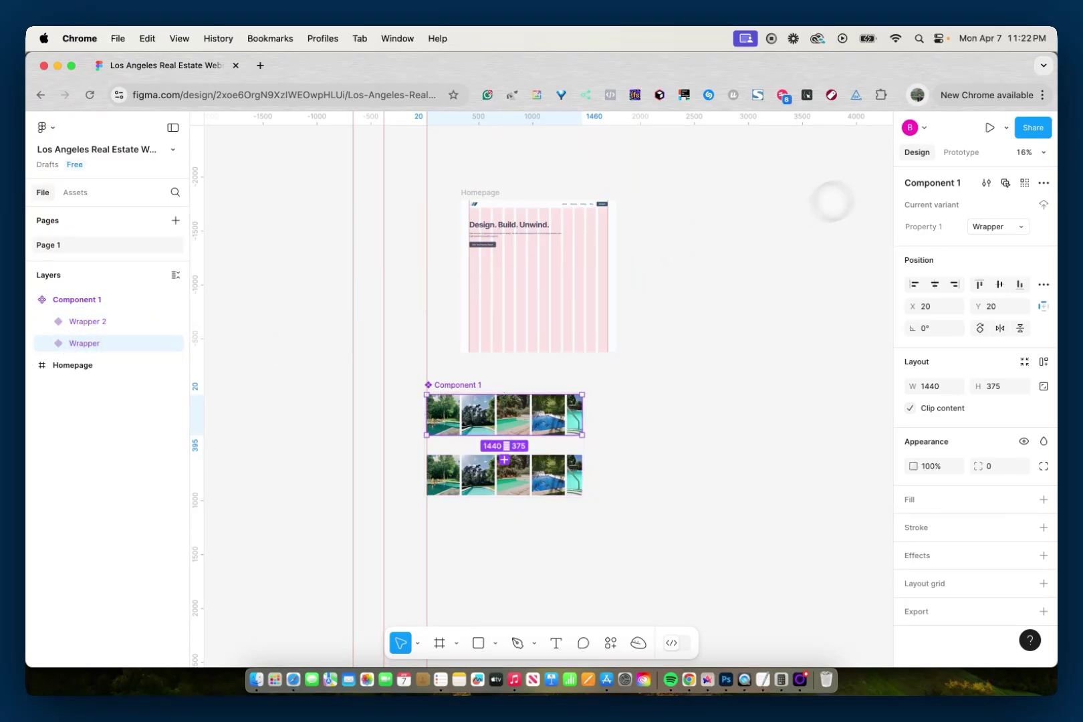
pyautogui.click(960, 153)
# Add an interaction to the Wrapper variant triggered After delay 1ms
pyautogui.scroll(5, 672, 261)
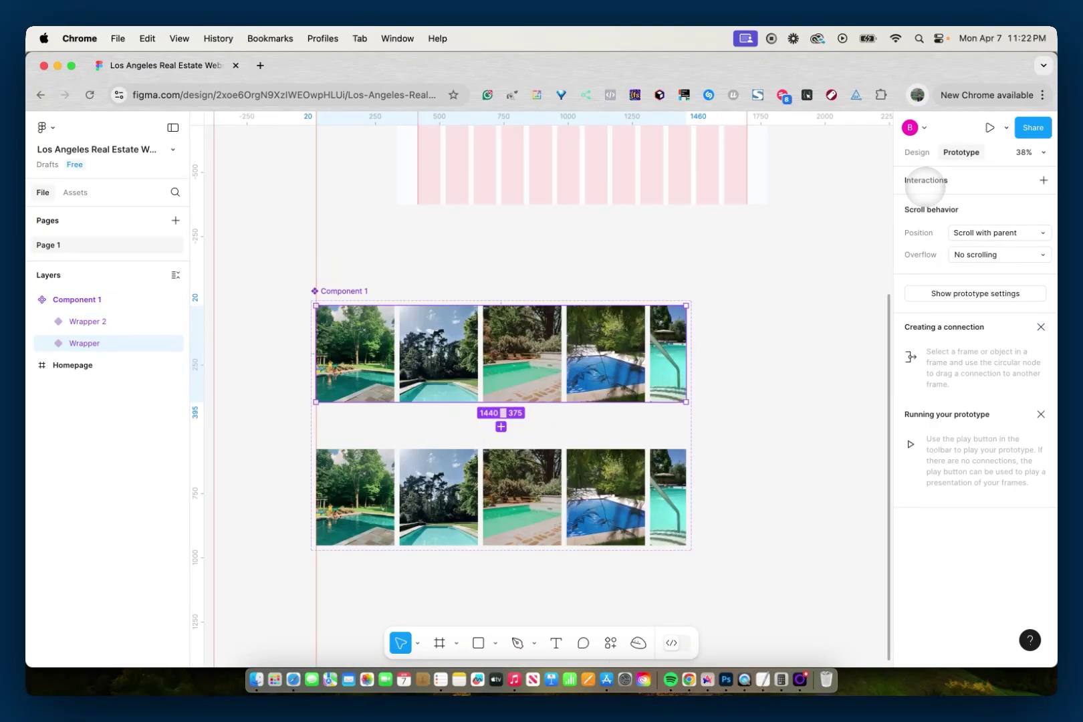
pyautogui.click(1043, 180)
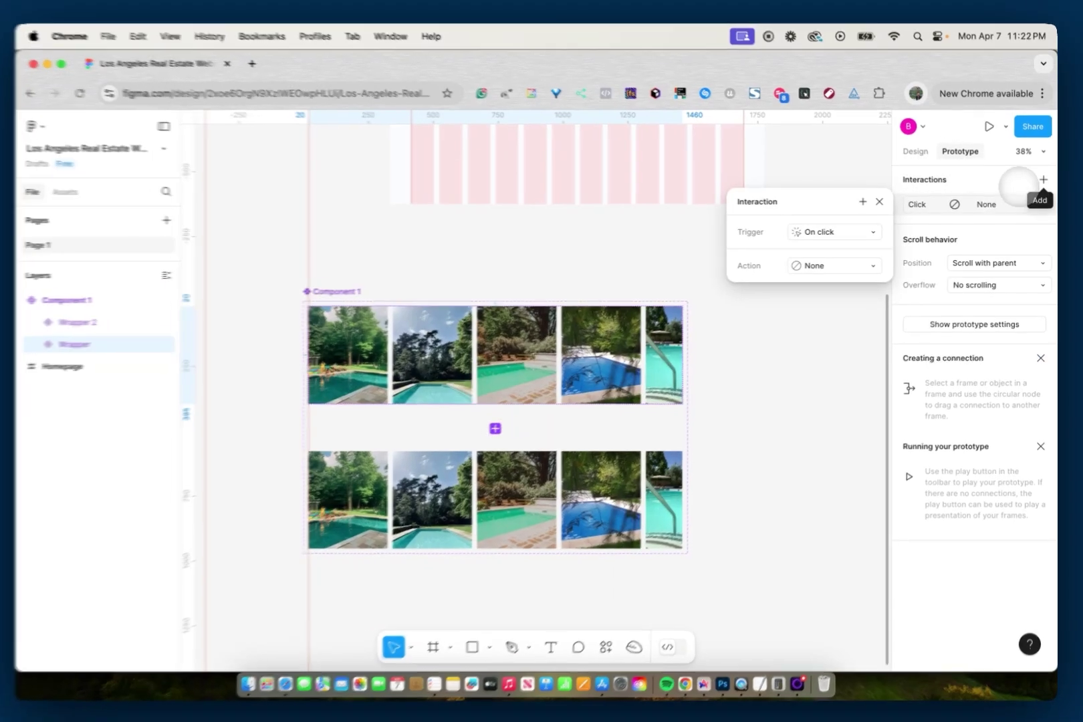
pyautogui.click(836, 232)
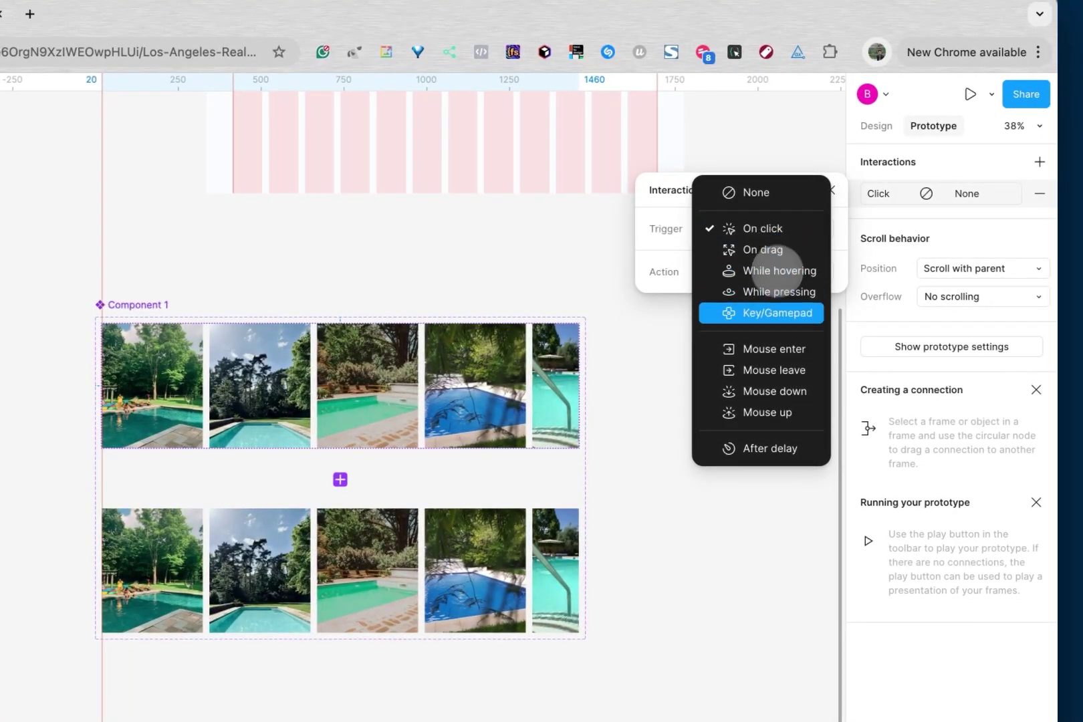
pyautogui.click(769, 448)
pyautogui.click(764, 261)
pyautogui.write('1')
pyautogui.press('Return')
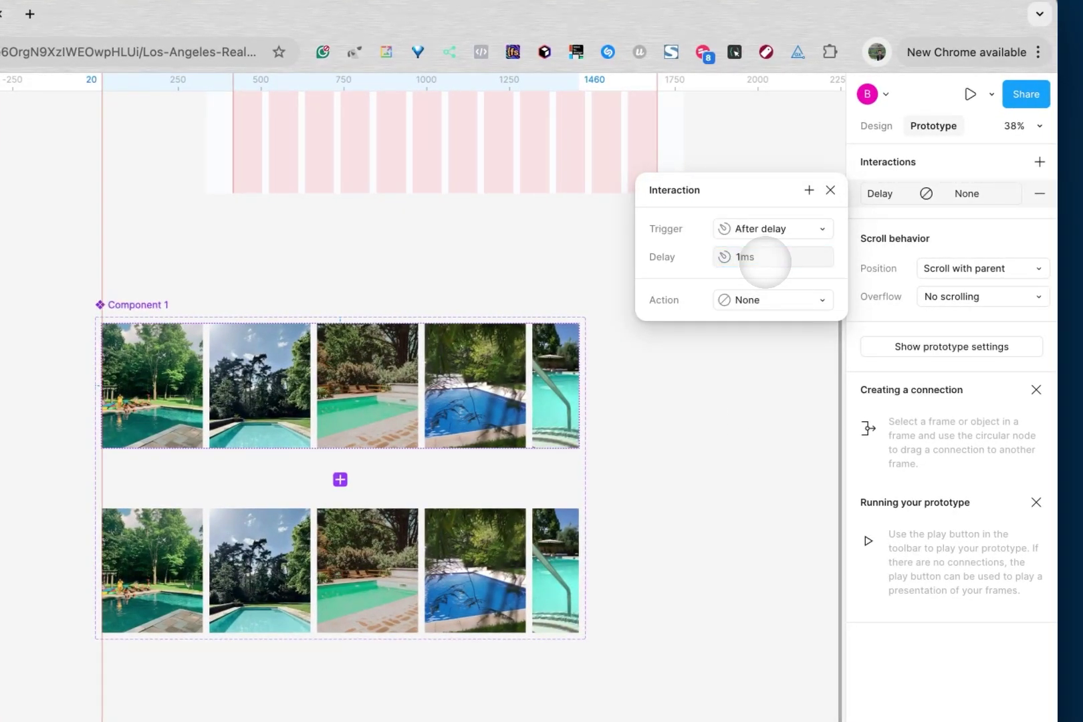
# Make it change to Wrapper 2 with Smart animate, Linear easing, 10000ms duration
pyautogui.click(764, 296)
pyautogui.click(760, 348)
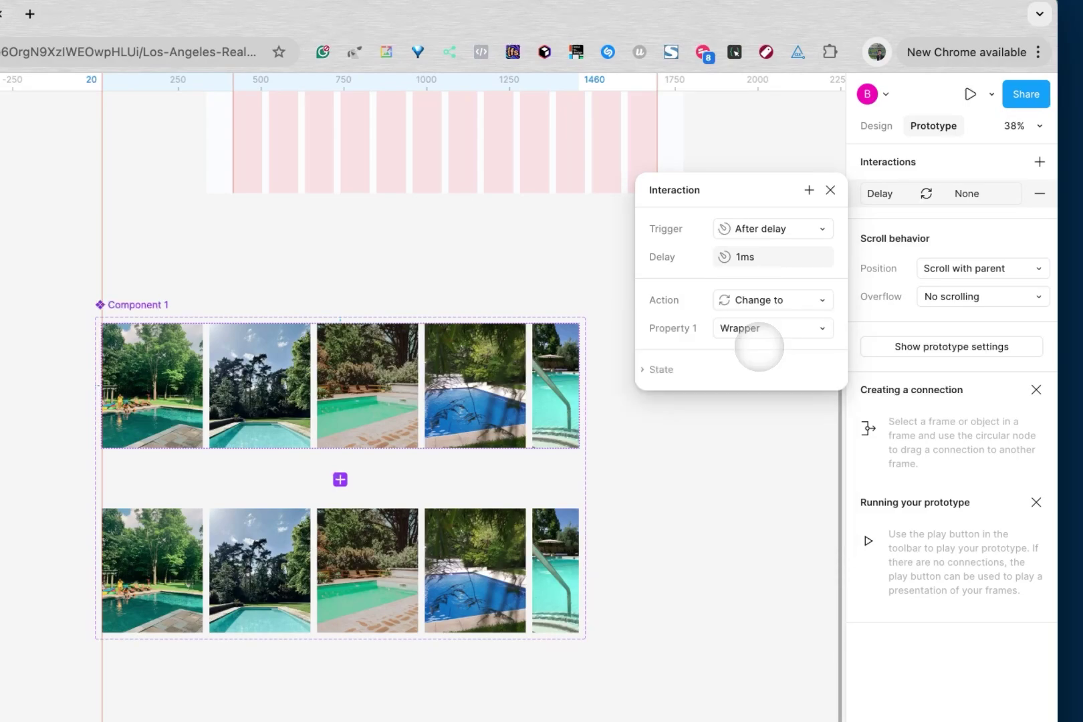
pyautogui.click(759, 330)
pyautogui.click(759, 347)
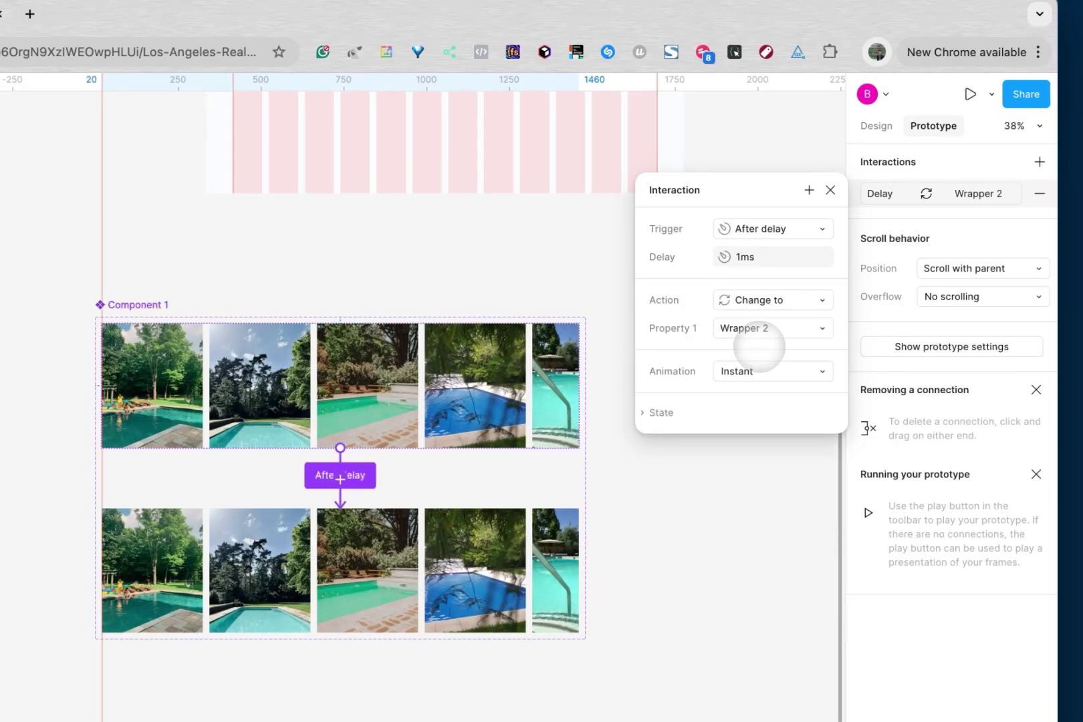
pyautogui.click(756, 369)
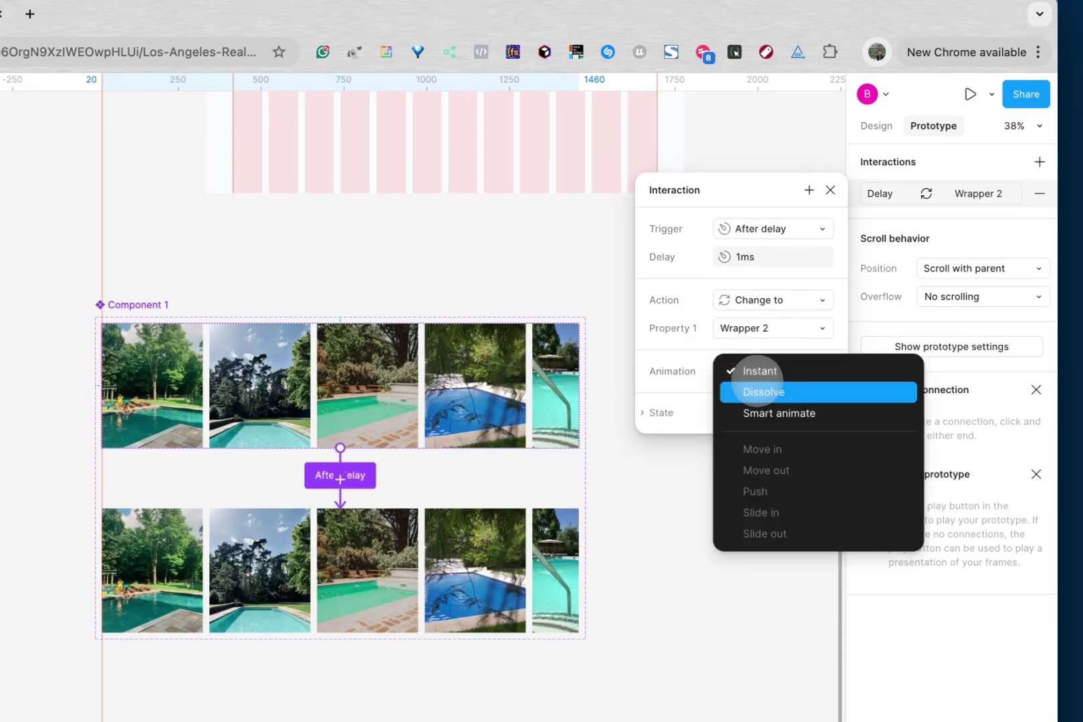
pyautogui.click(755, 411)
pyautogui.click(760, 401)
pyautogui.click(756, 343)
pyautogui.click(756, 427)
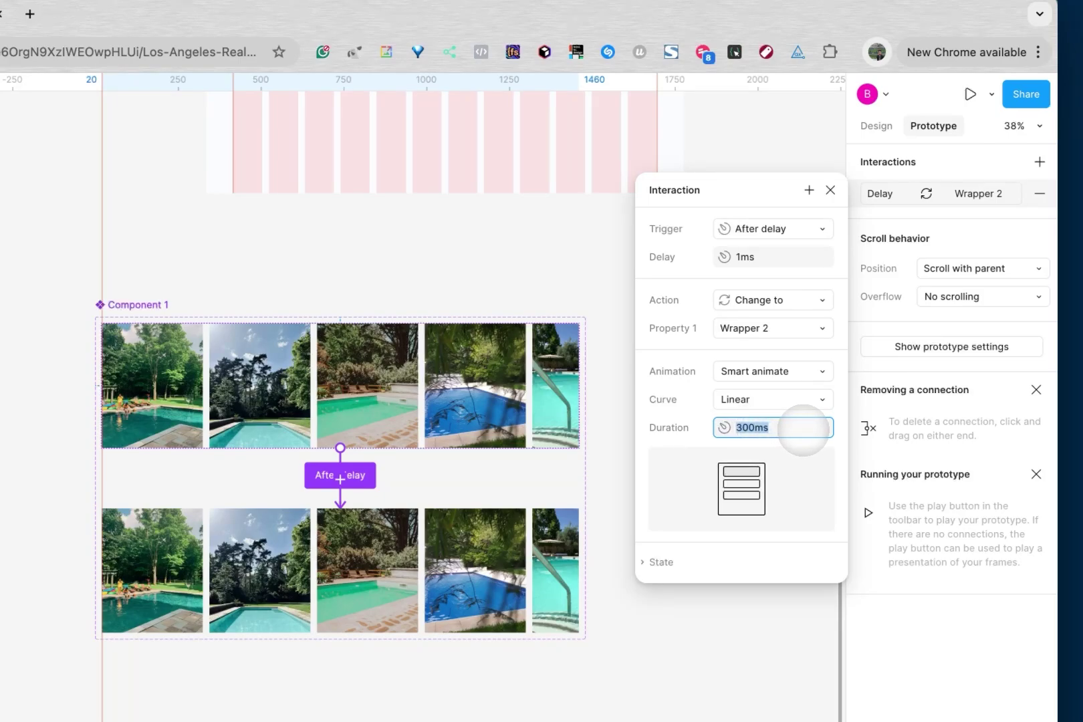
pyautogui.press('Return')
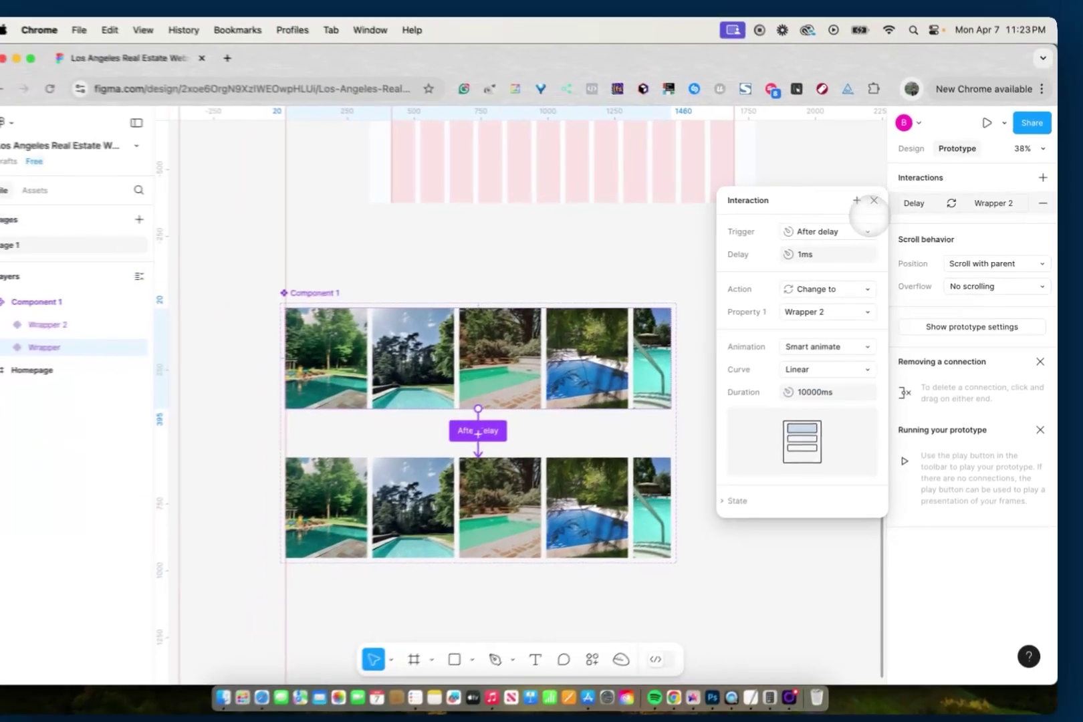
pyautogui.click(874, 201)
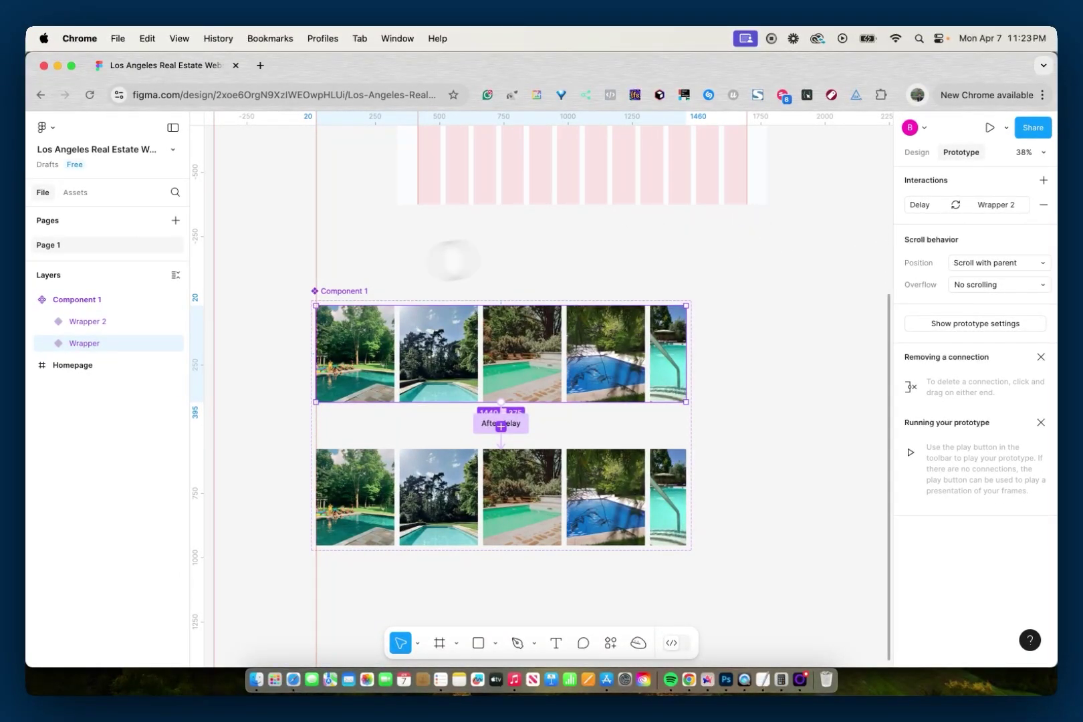
pyautogui.click(100, 321)
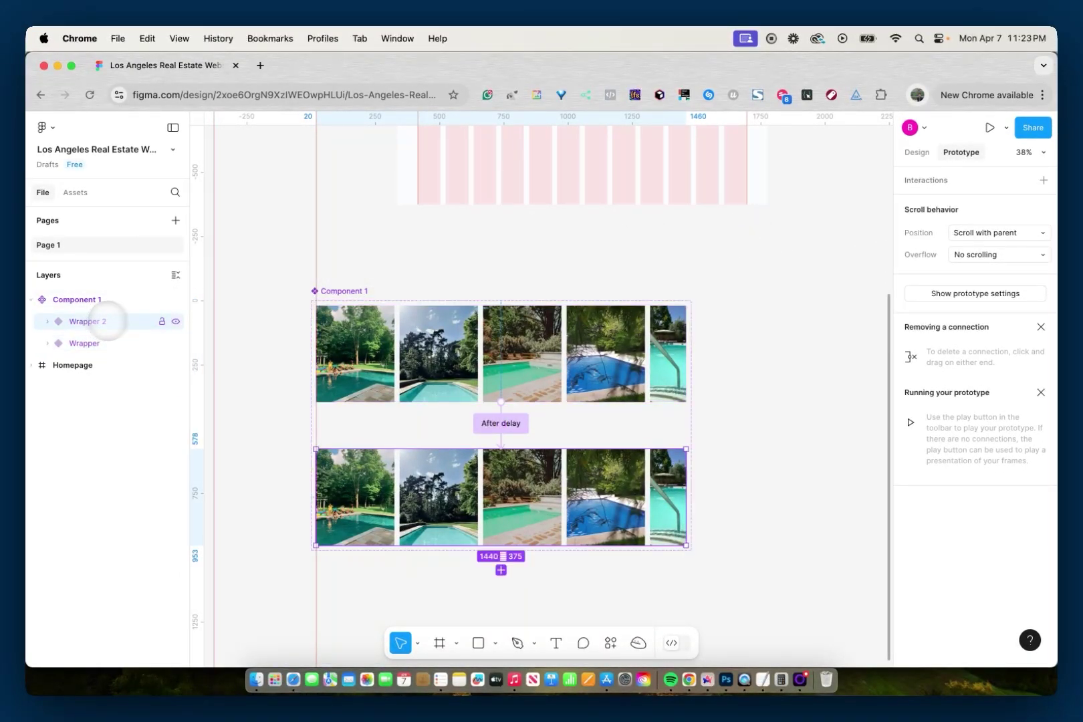
# Give Wrapper 2 an After delay 1ms interaction that changes to the Wrapper variant (Instant)
pyautogui.click(1044, 180)
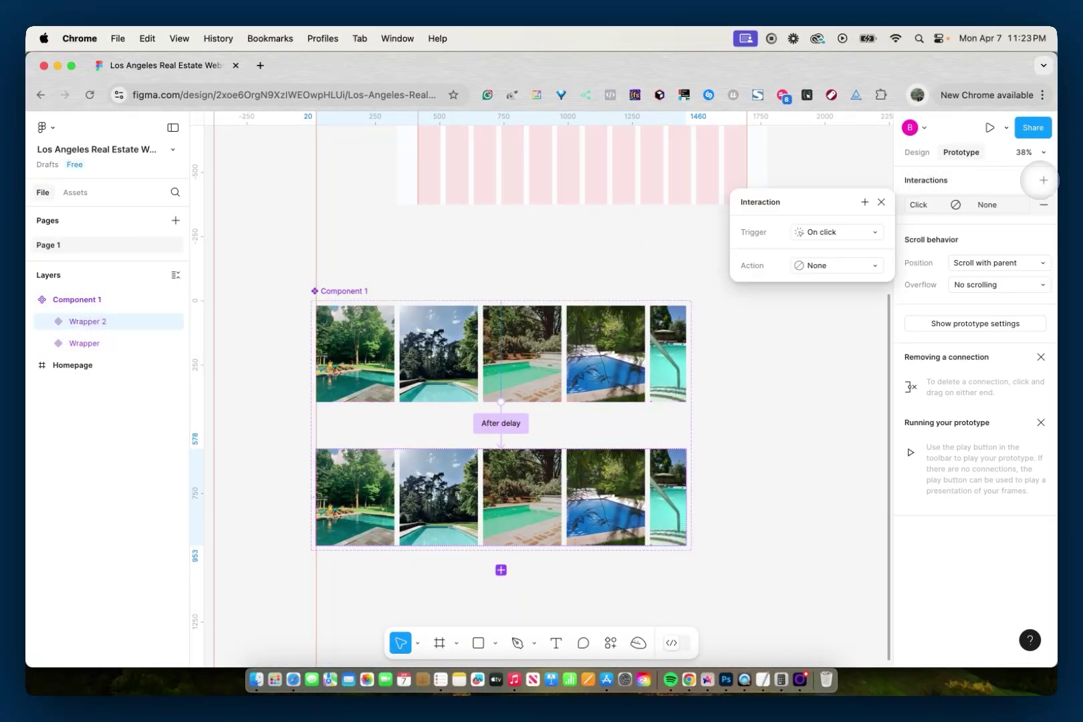
pyautogui.click(860, 225)
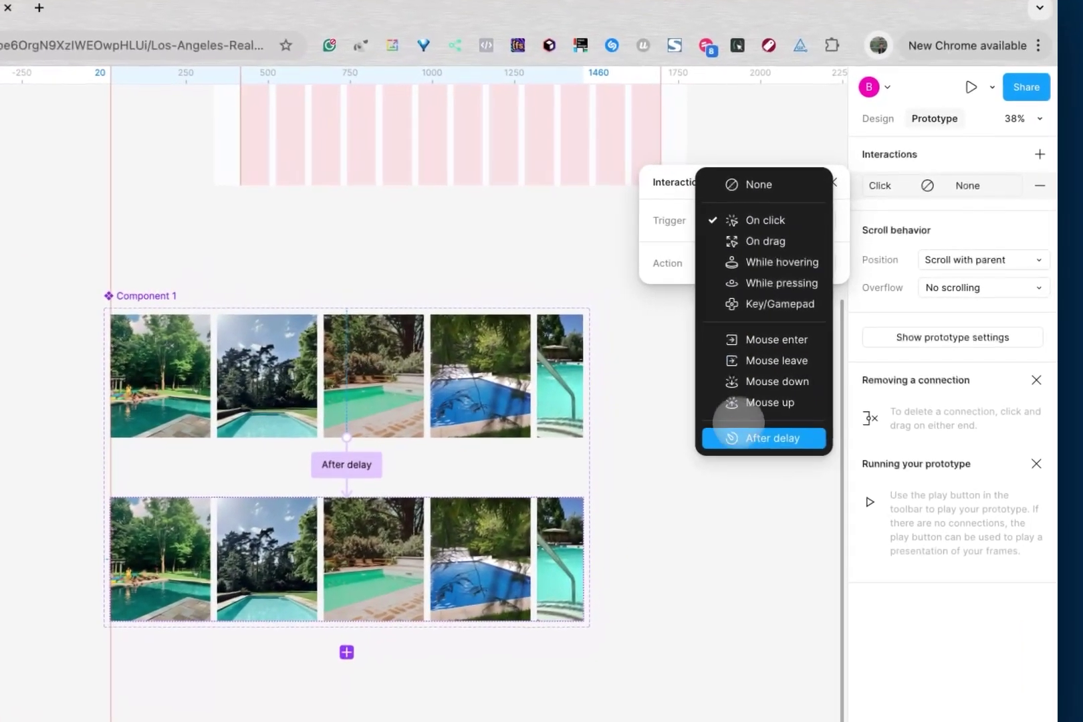
pyautogui.click(772, 426)
pyautogui.click(784, 252)
pyautogui.press('Return')
pyautogui.click(736, 291)
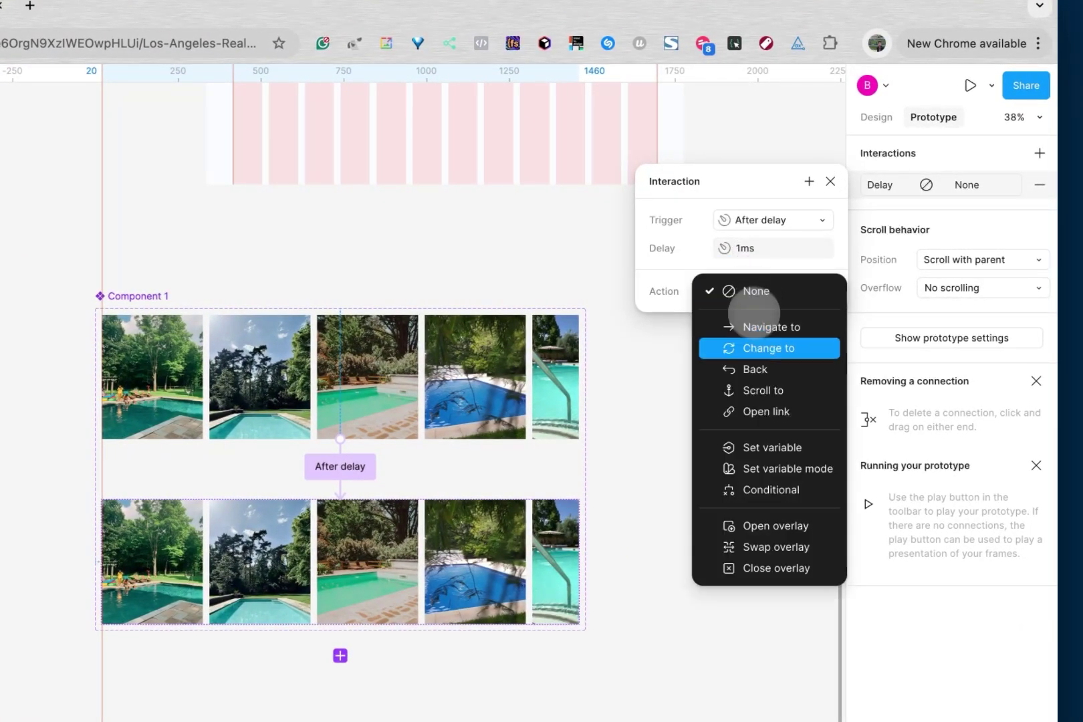
pyautogui.click(750, 345)
pyautogui.click(752, 319)
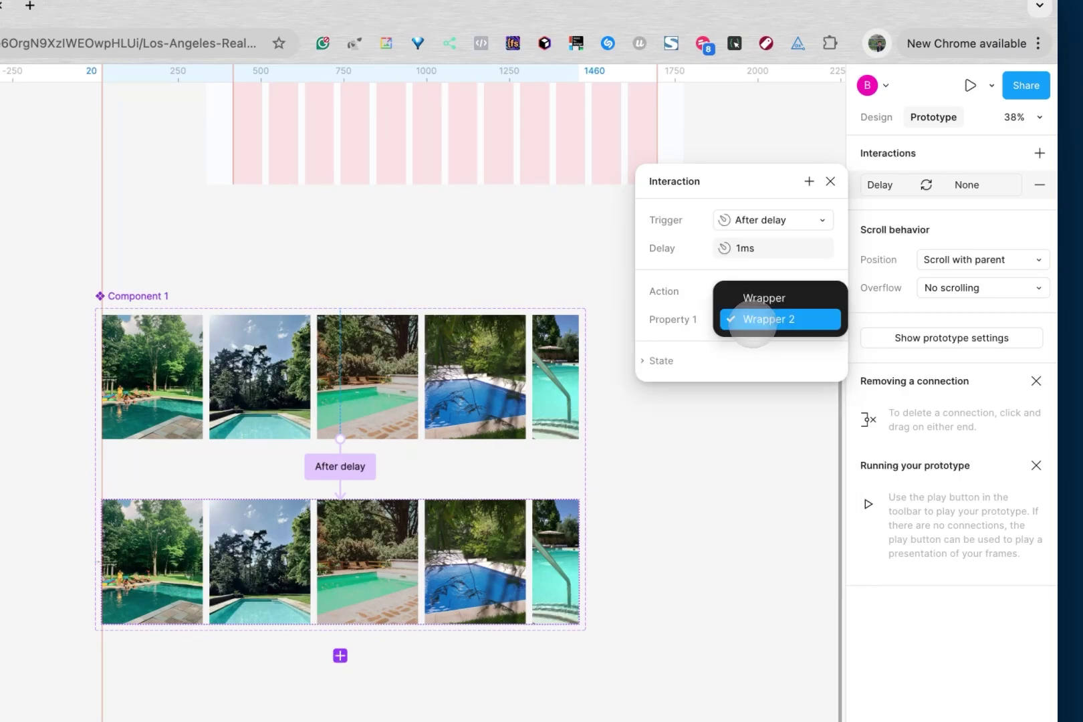
pyautogui.click(752, 298)
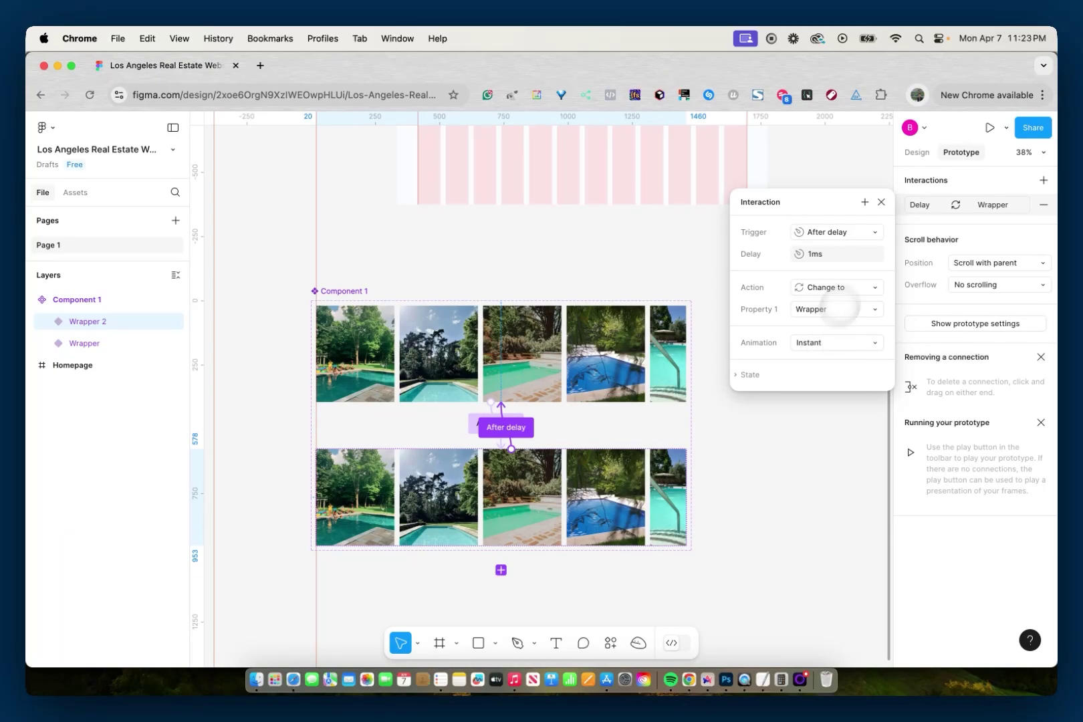
pyautogui.click(881, 202)
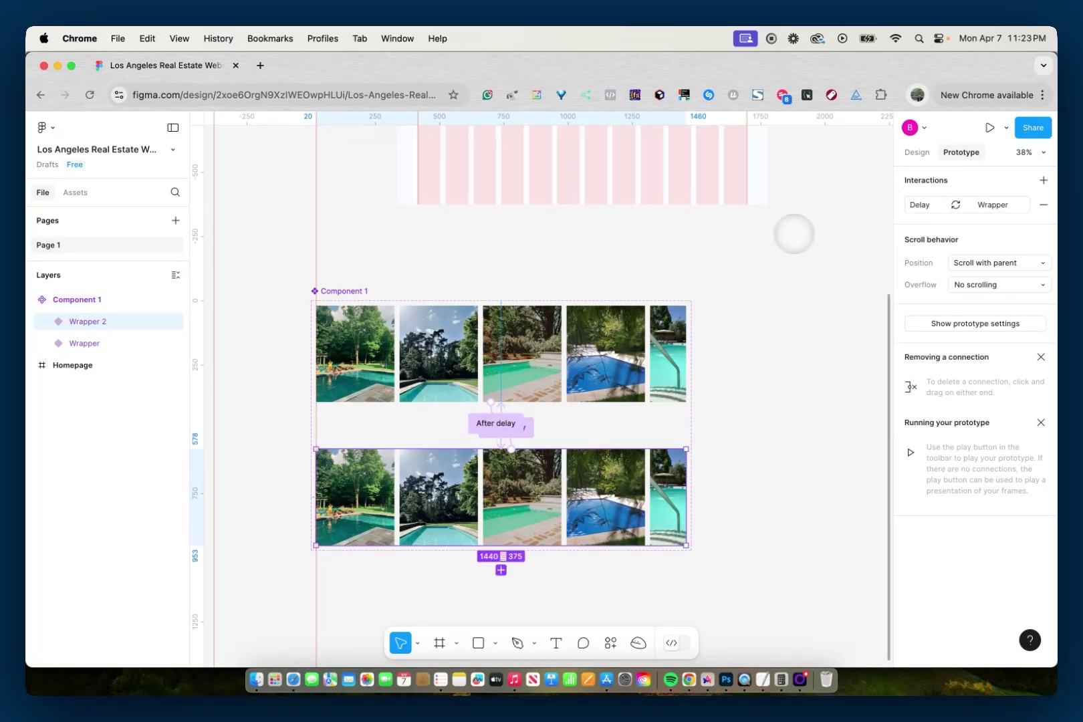
pyautogui.click(128, 344)
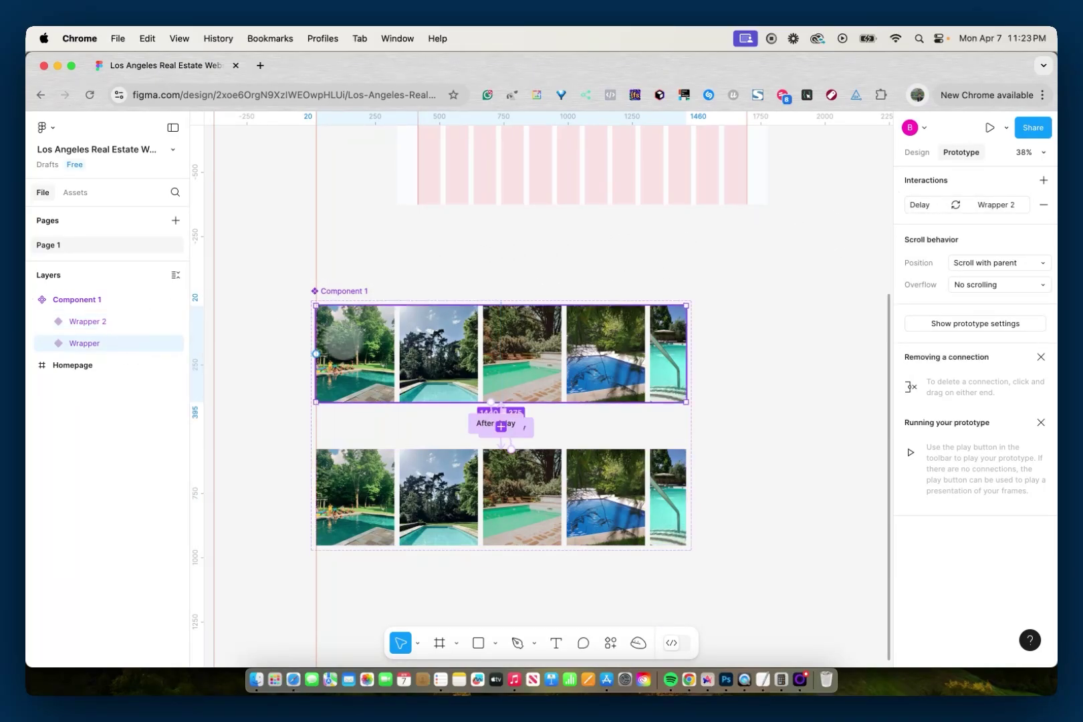
# Place a Component 1 instance inside the Homepage Header frame
pyautogui.moveTo(417, 344); pyautogui.dragTo(517, 301)
pyautogui.scroll(8, 478, 270)
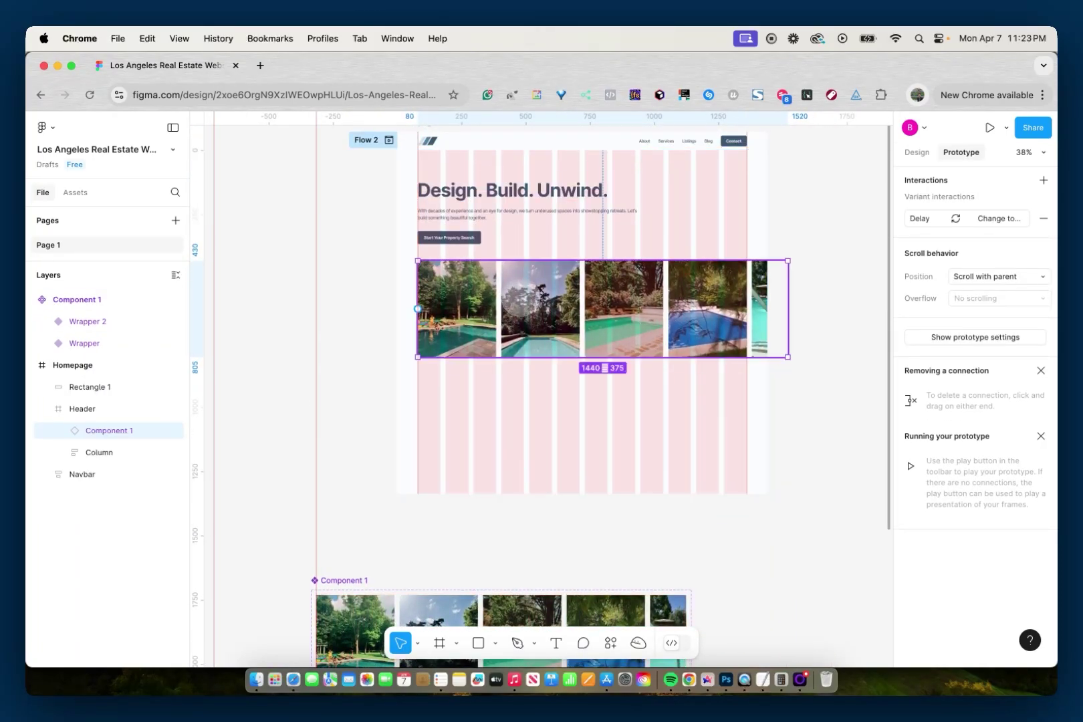
pyautogui.press('Escape')
# Select the Homepage frame and present it to preview the marquee
pyautogui.click(866, 186)
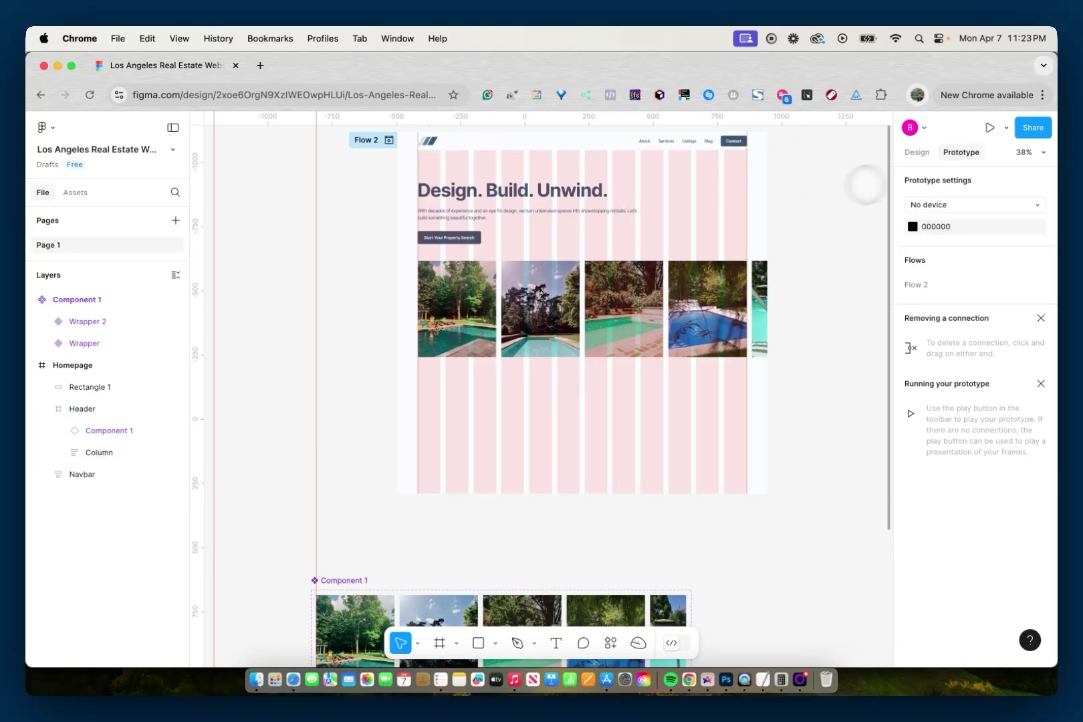
pyautogui.click(919, 156)
pyautogui.scroll(3, 828, 179)
pyautogui.click(420, 251)
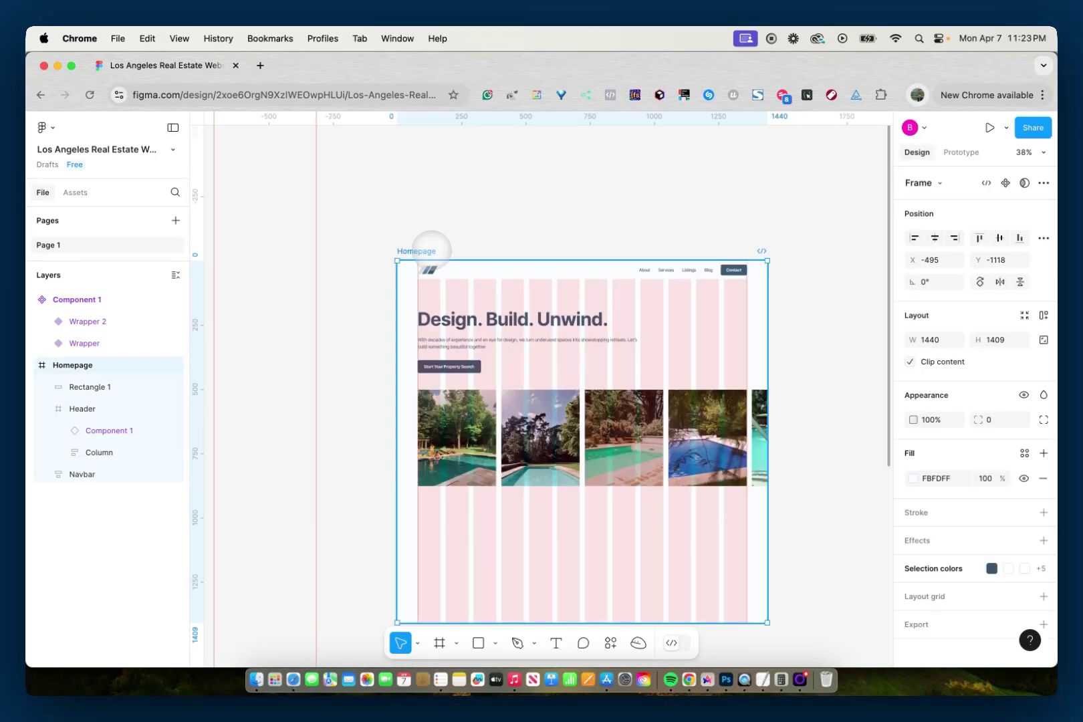
pyautogui.click(987, 128)
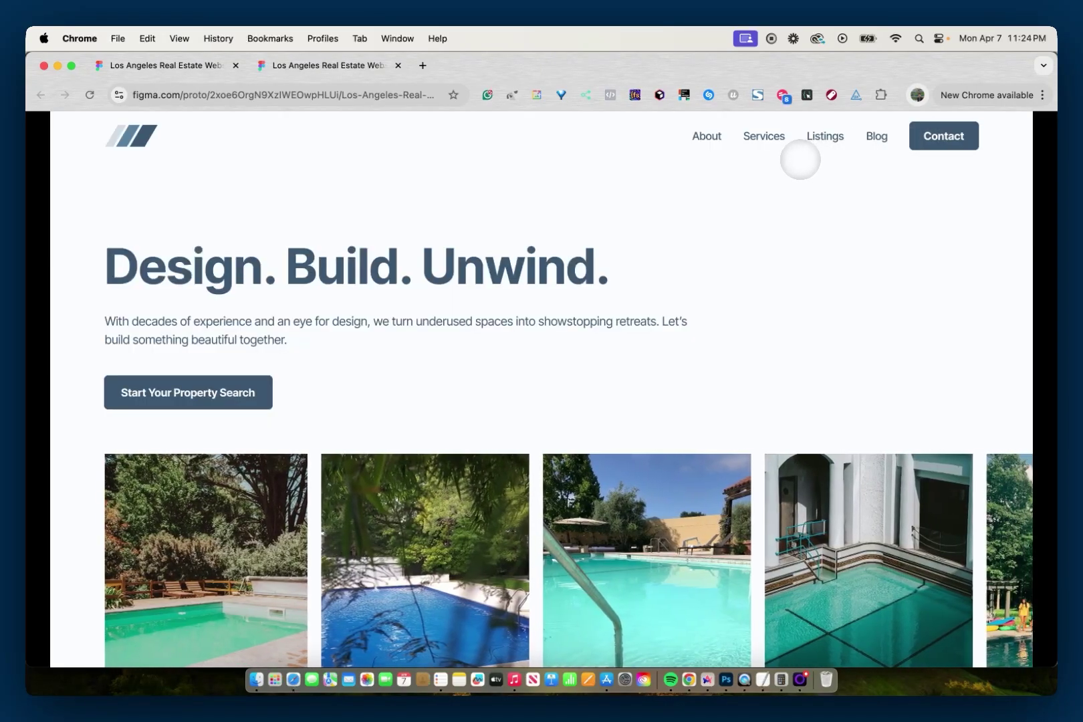